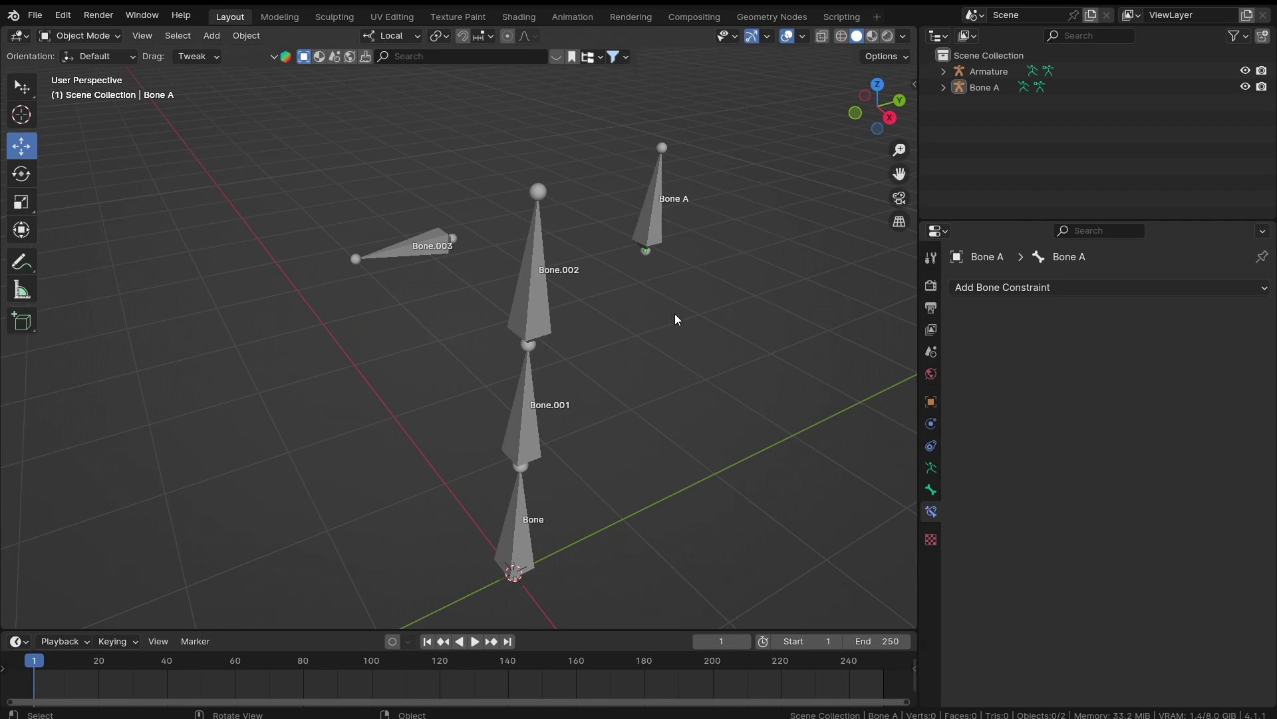
Step: Pan the viewport across the bone scene
middle_click_drag(656, 305, 455, 309, "shift")
Step: Select the armature, enter Pose Mode, and make Bone.003 the active bone
left_click(455, 308)
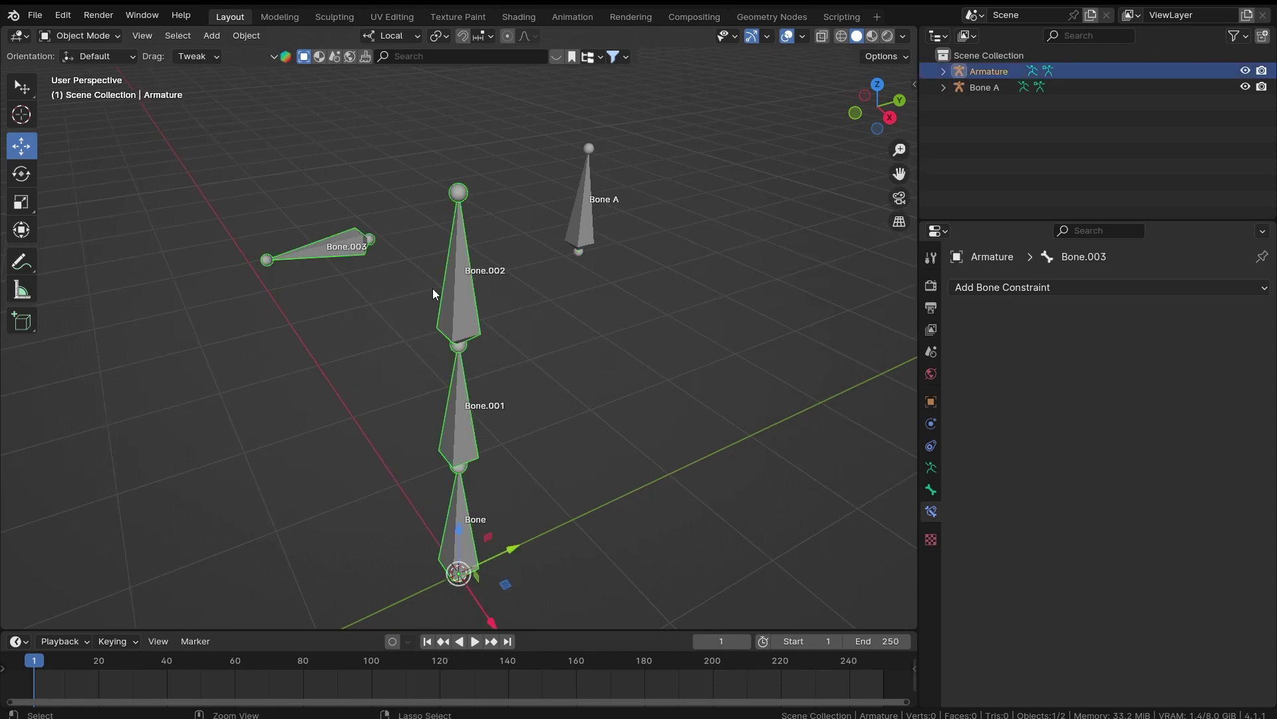
key("ctrl+Tab")
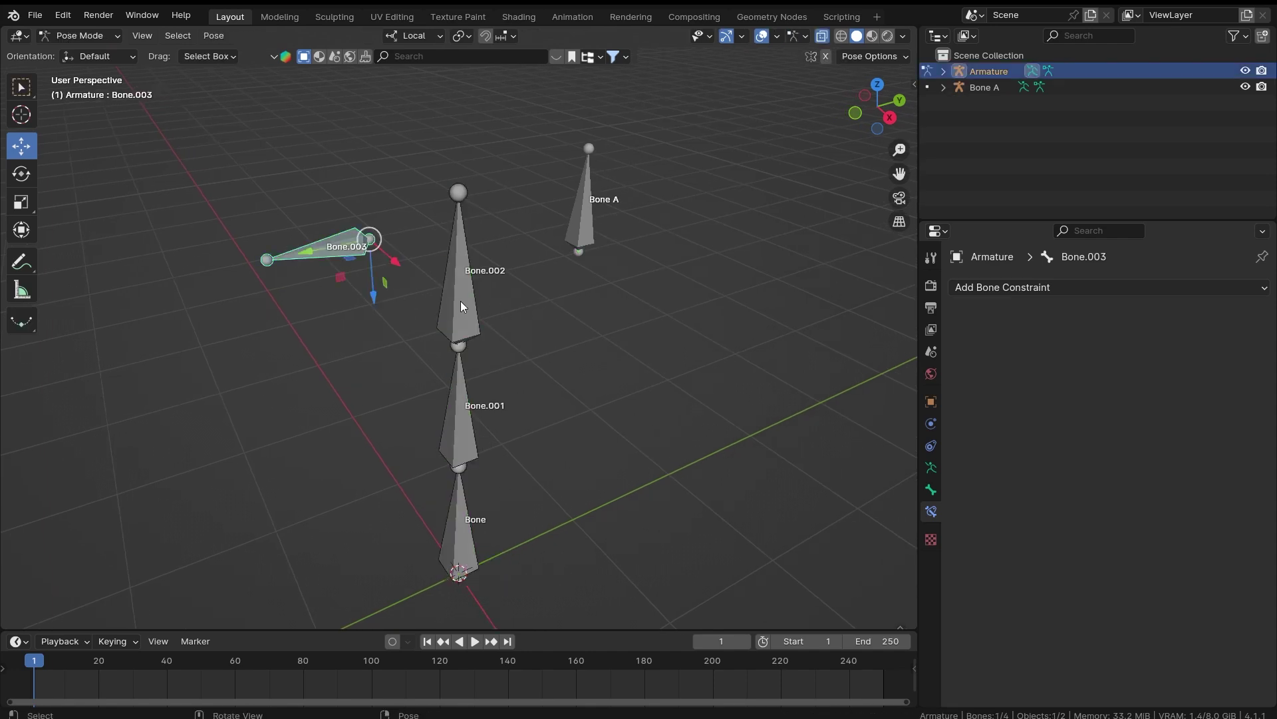
middle_click_drag(552, 309, 544, 368, "shift")
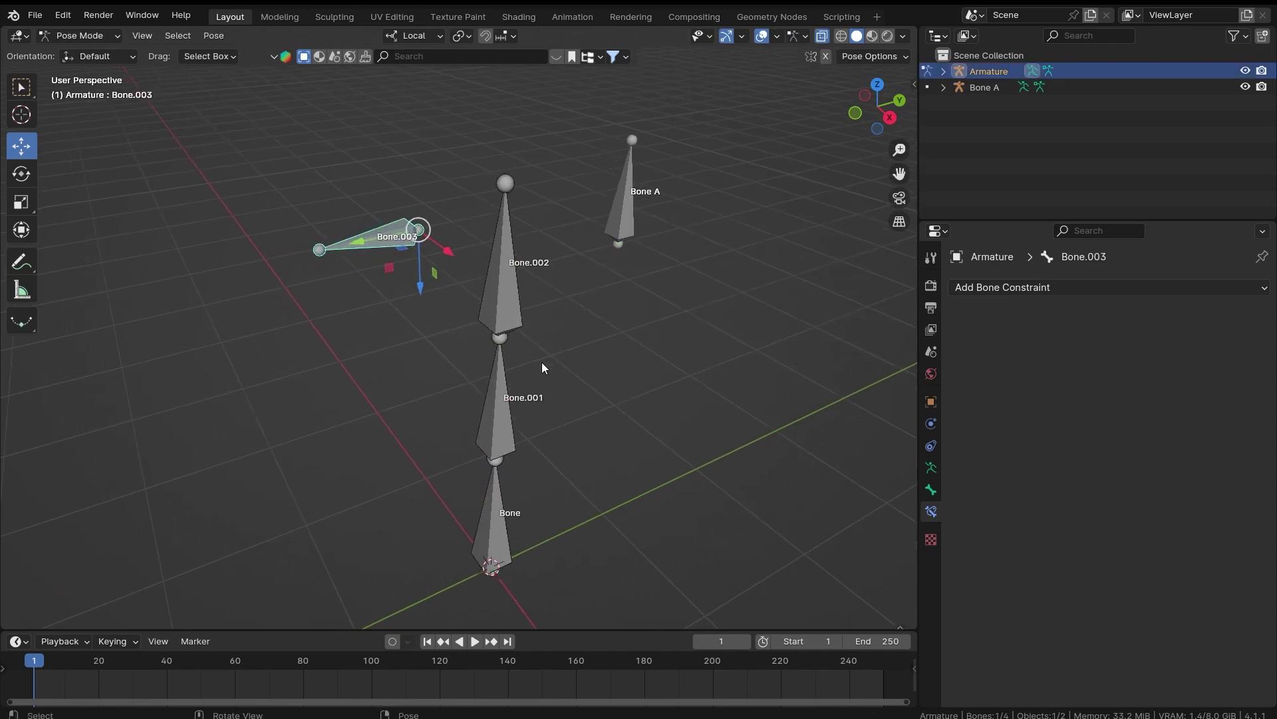
left_click(499, 416)
left_click(500, 386)
left_click(501, 363)
left_click(413, 229)
middle_click_drag(411, 230, 450, 209)
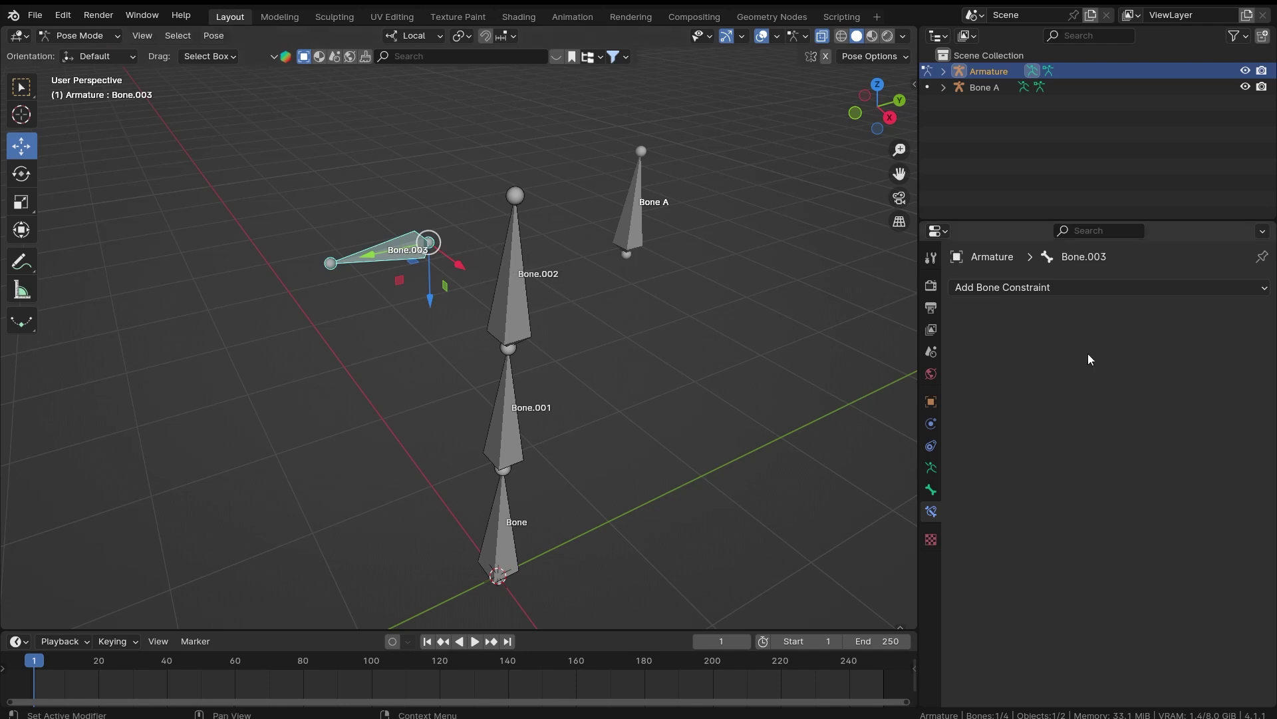
Step: Add a Child Of bone constraint to Bone.003
left_click(1102, 289)
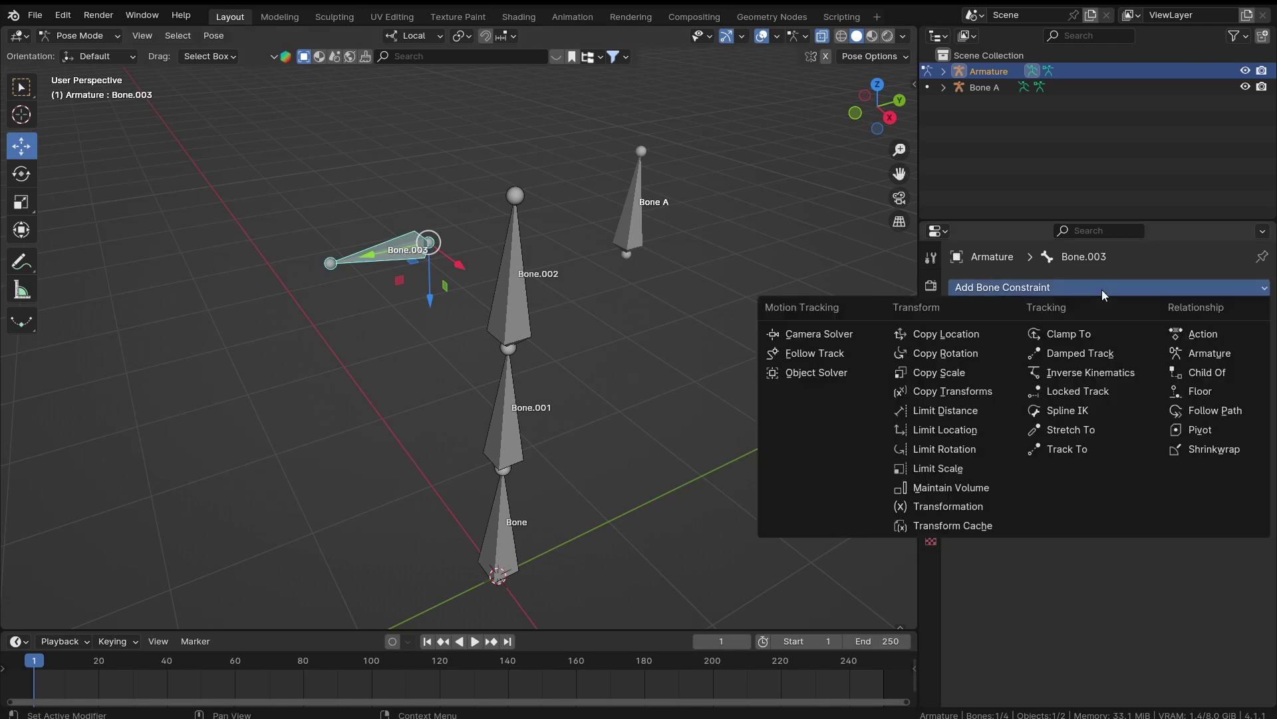
left_click(1205, 373)
scroll(529, 259, "up", 1)
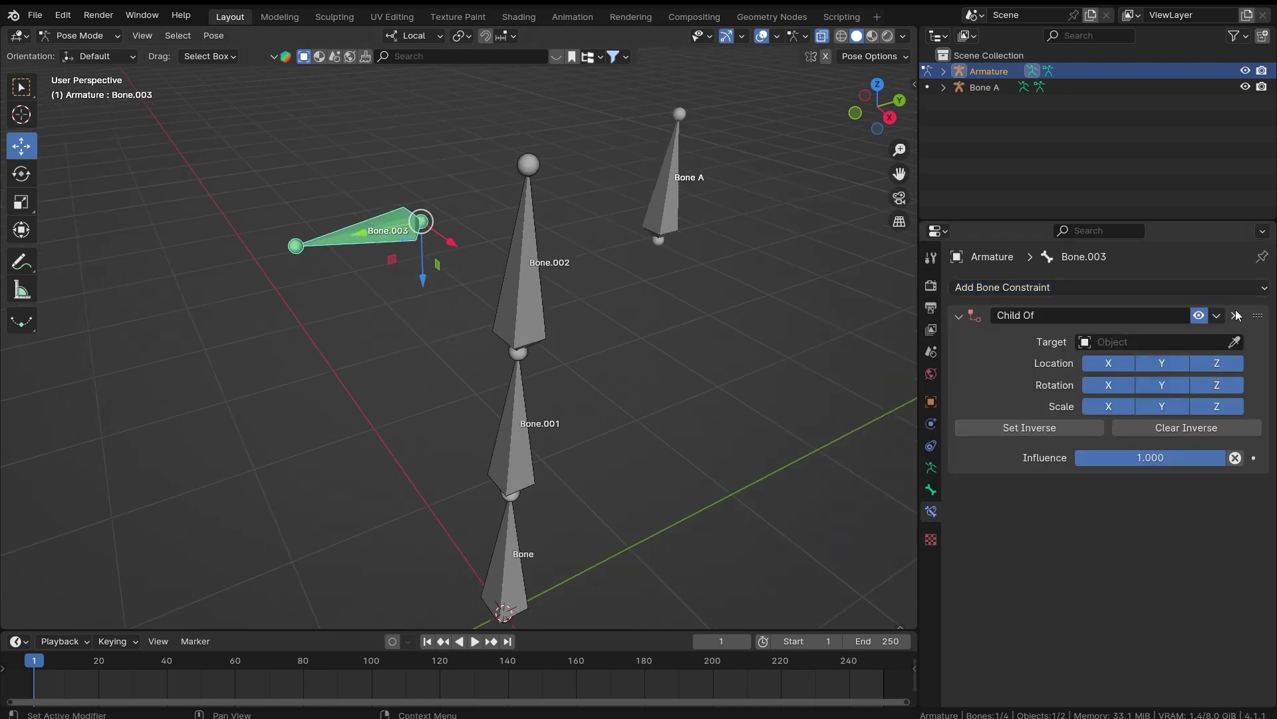
Step: Set the constraint target to the Armature with Bone.002 as the parent bone
left_click(1234, 342)
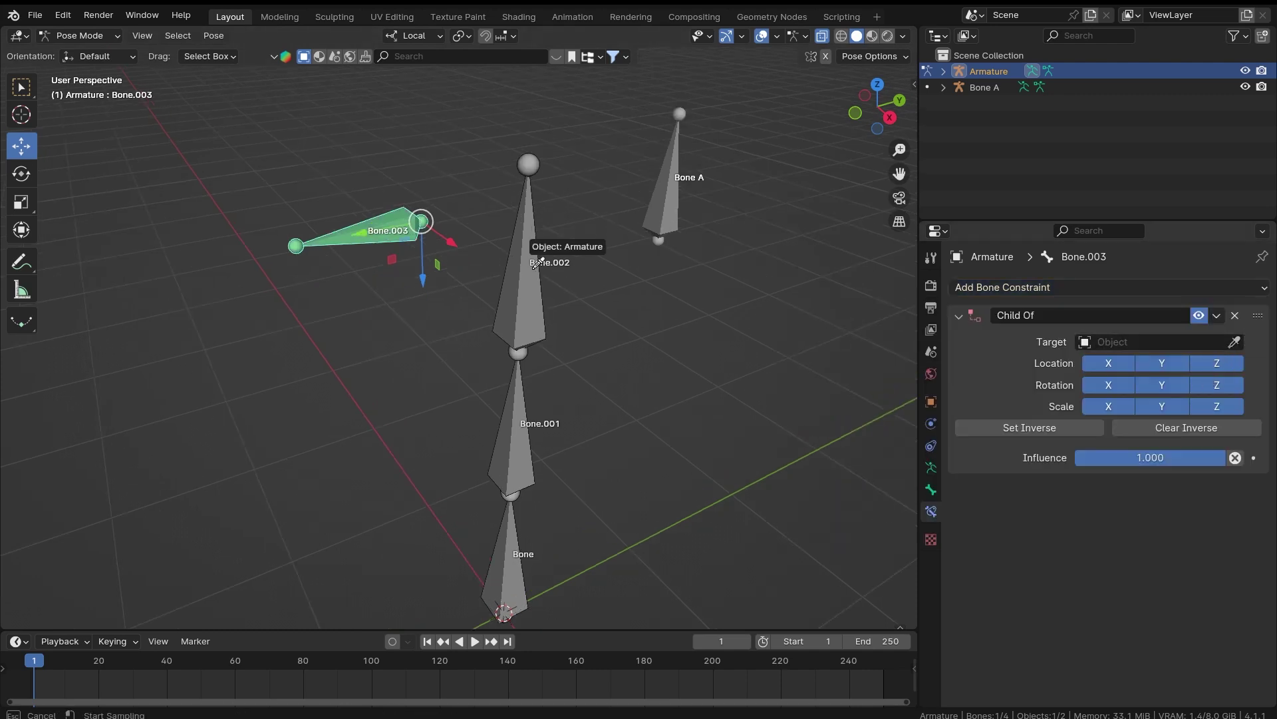
left_click(529, 239)
left_click(1166, 363)
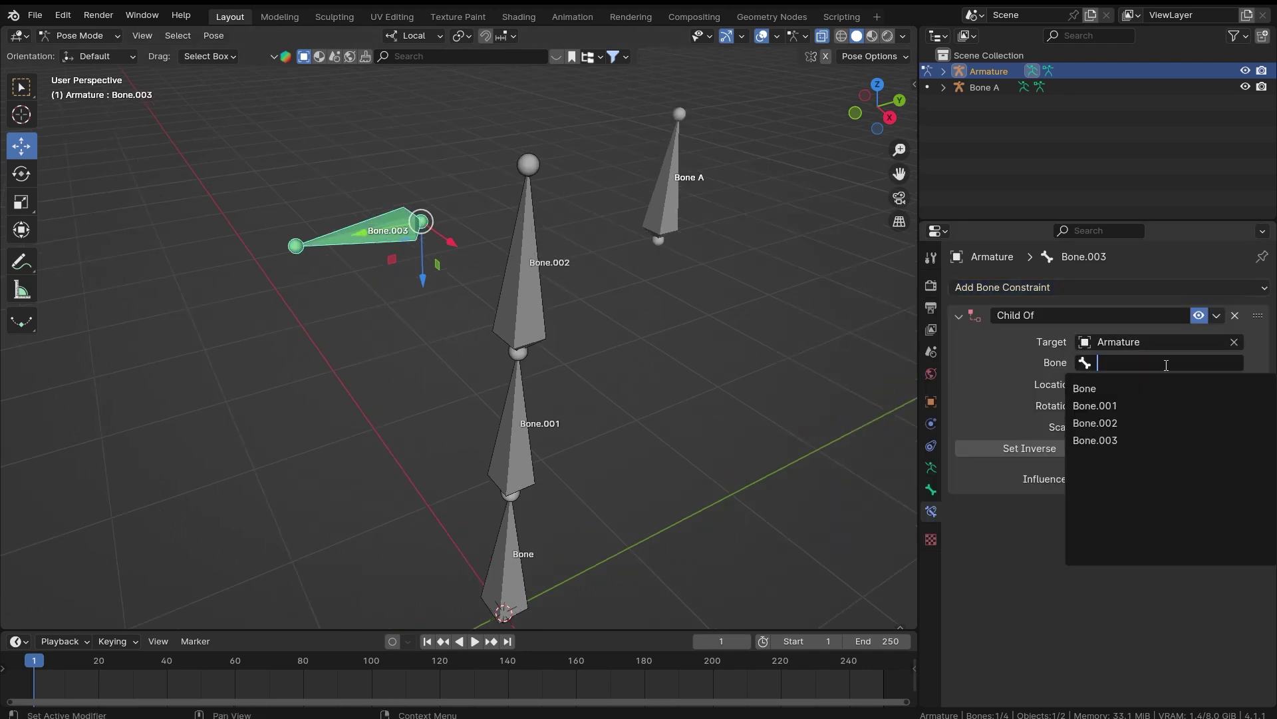
left_click(1108, 423)
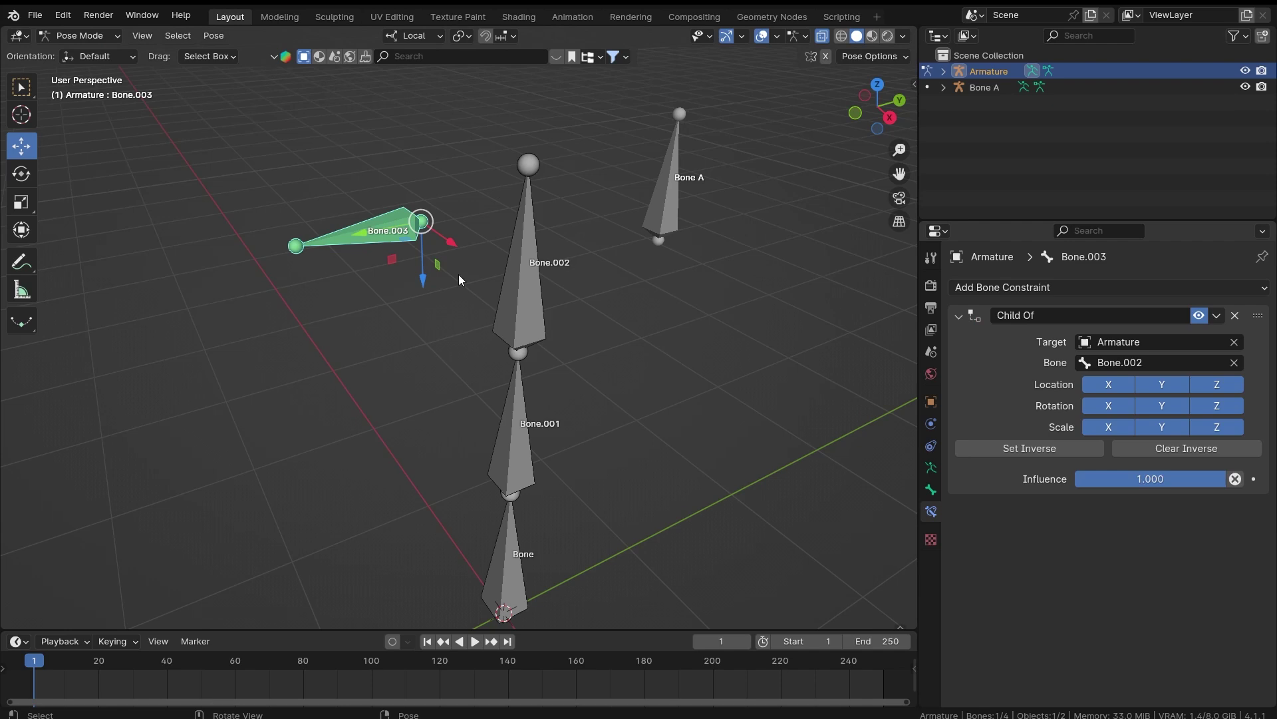
middle_click_drag(458, 274, 425, 278)
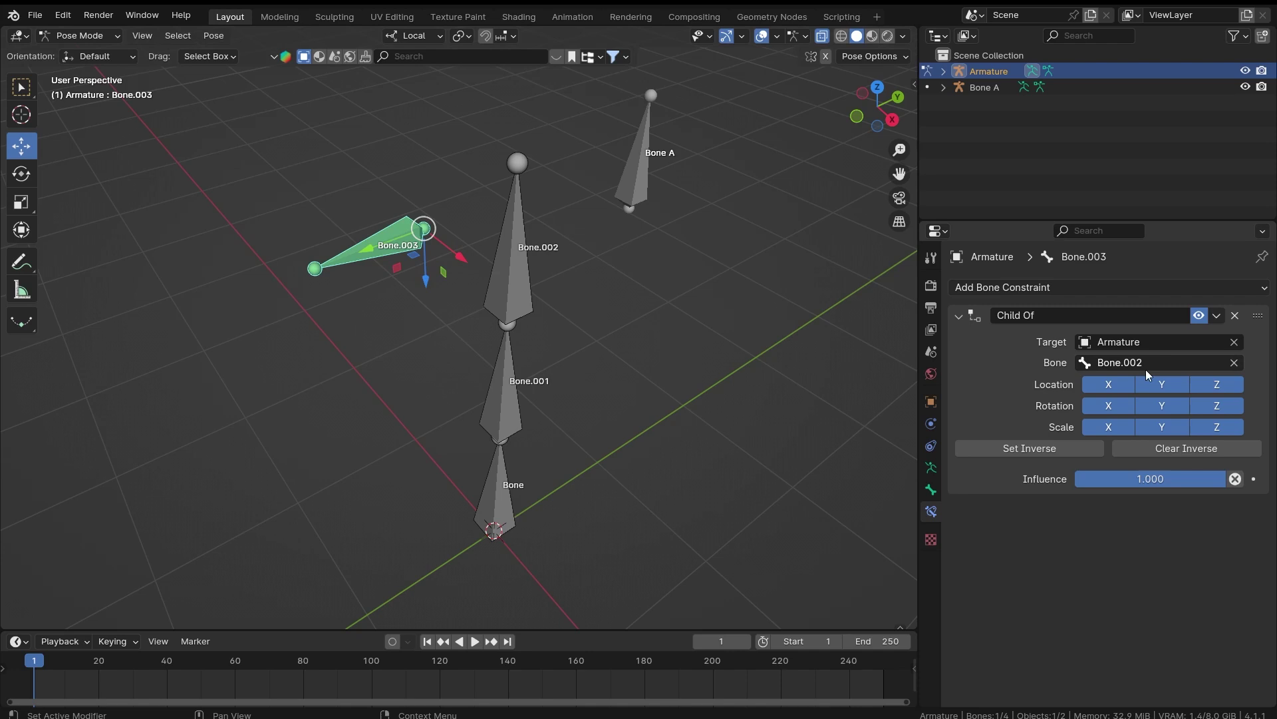
Step: Switch the Child Of rotation and scale channels off and back on
middle_click_drag(566, 246, 525, 260)
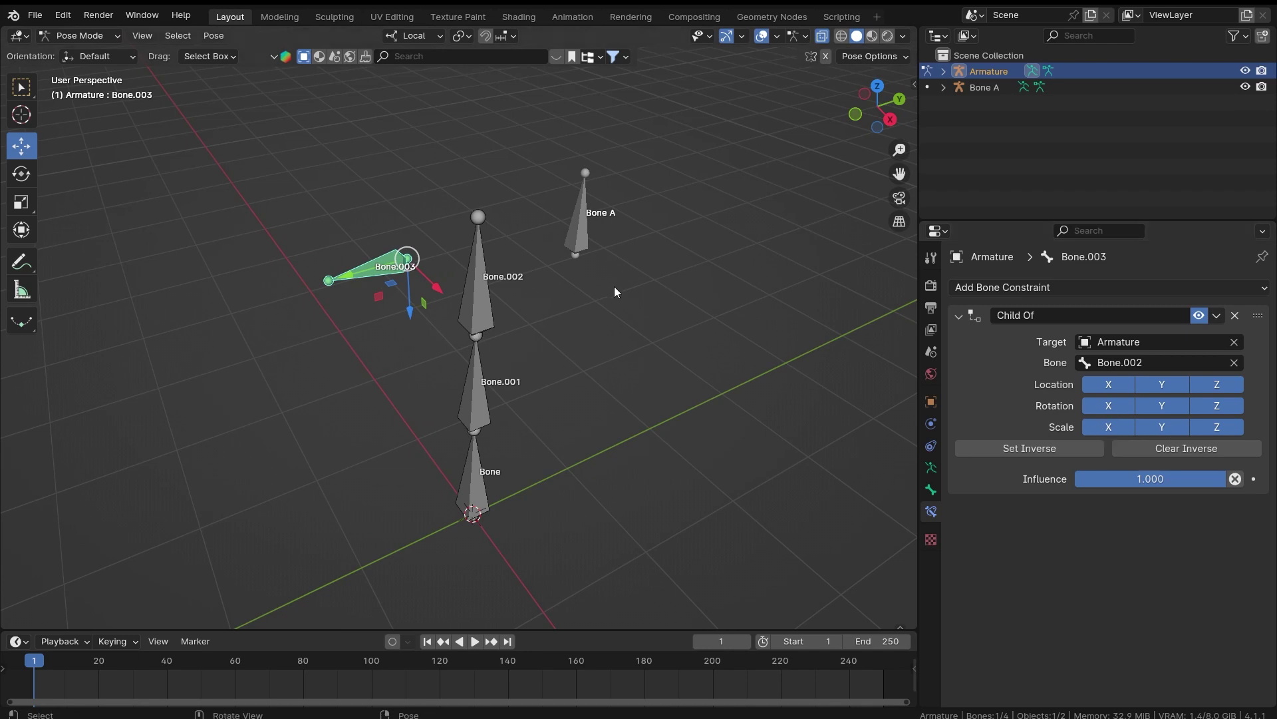
scroll(613, 286, "up", 2)
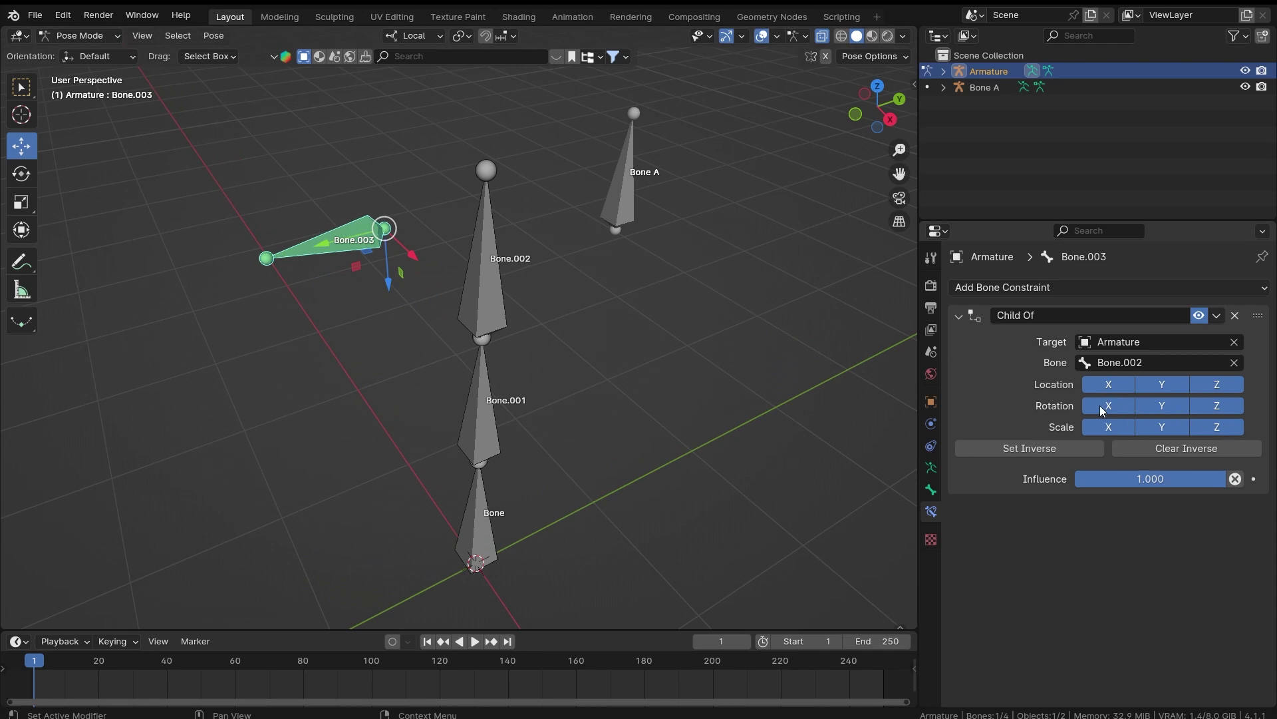
left_click_drag(1106, 405, 1218, 405)
left_click_drag(1113, 426, 1217, 427)
middle_click_drag(700, 384, 775, 364)
left_click_drag(1115, 412, 1221, 411)
left_click_drag(1119, 427, 1239, 421)
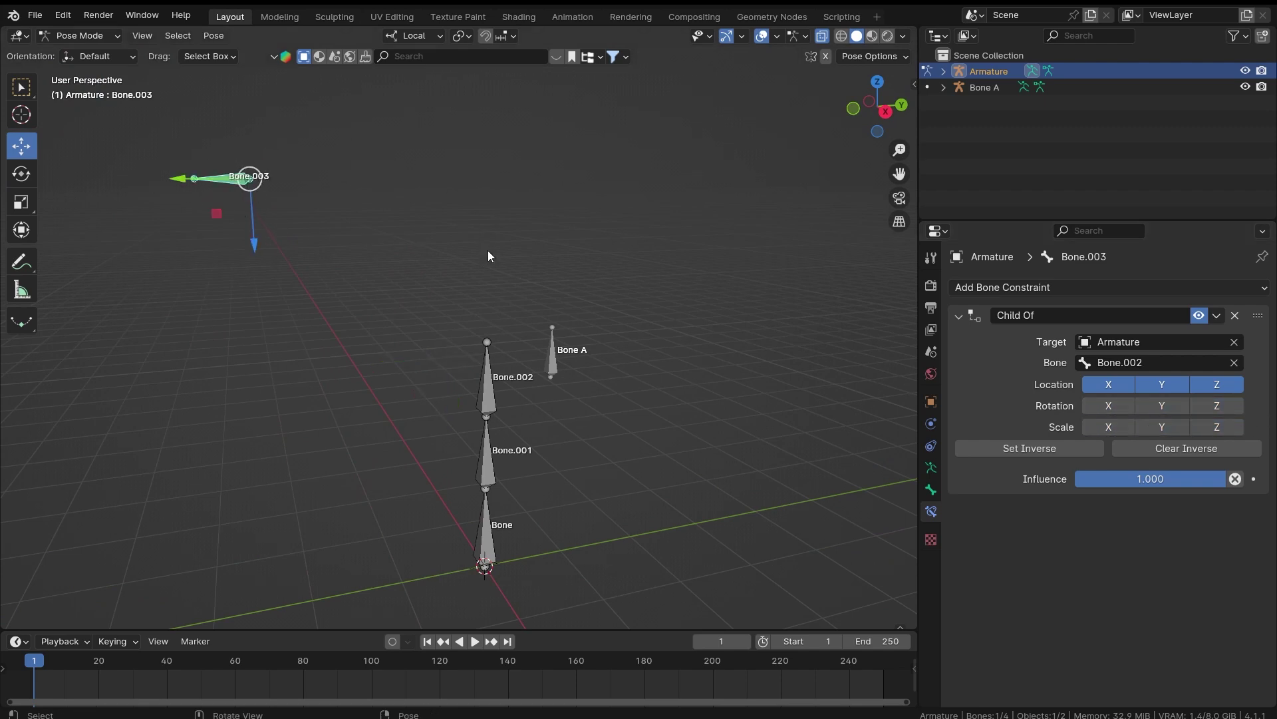
Step: Set the inverse, then re-enable all location, rotation and scale channels
left_click(1020, 449)
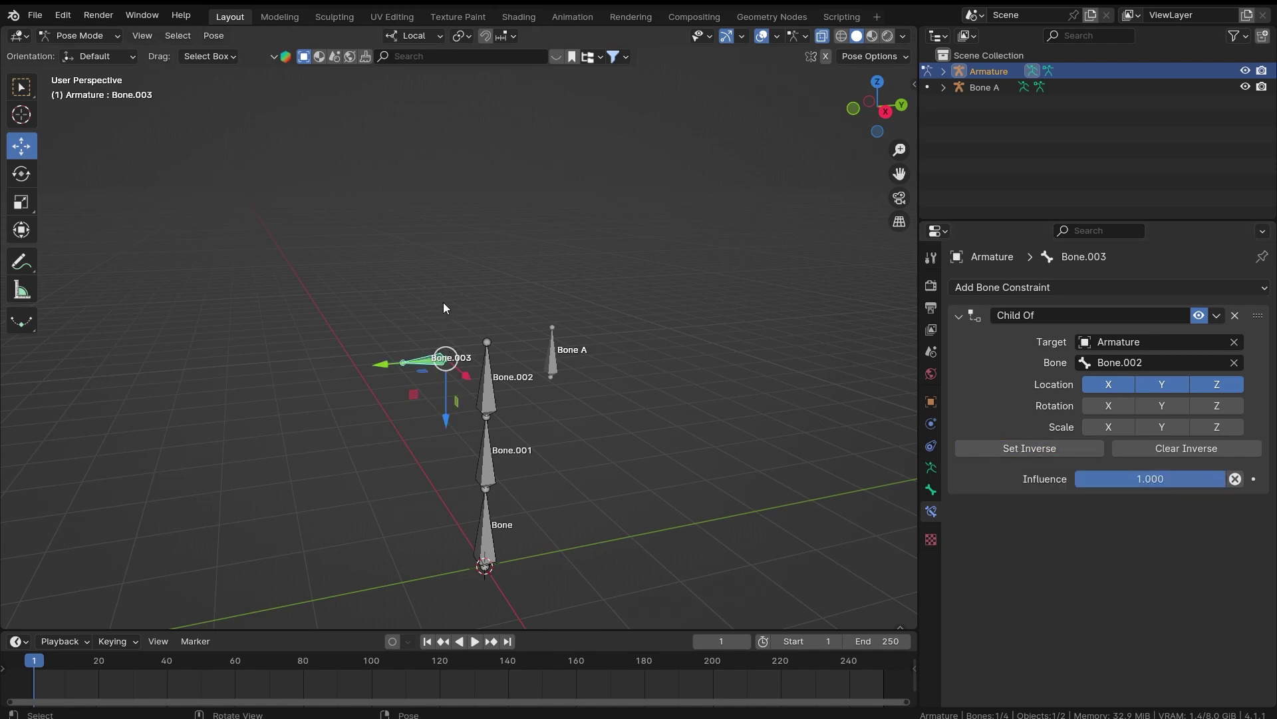
middle_click_drag(444, 307, 620, 282)
scroll(500, 408, "up", 3)
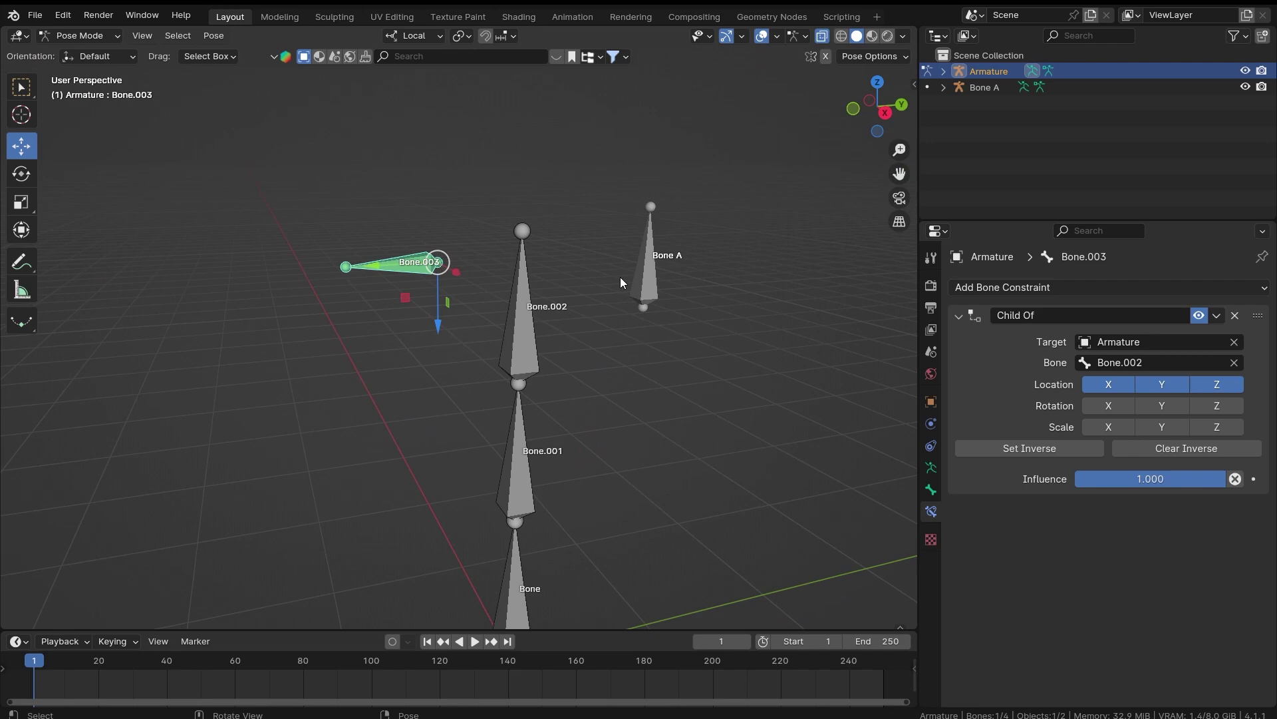
scroll(620, 276, "down", 3)
left_click_drag(1118, 406, 1226, 431)
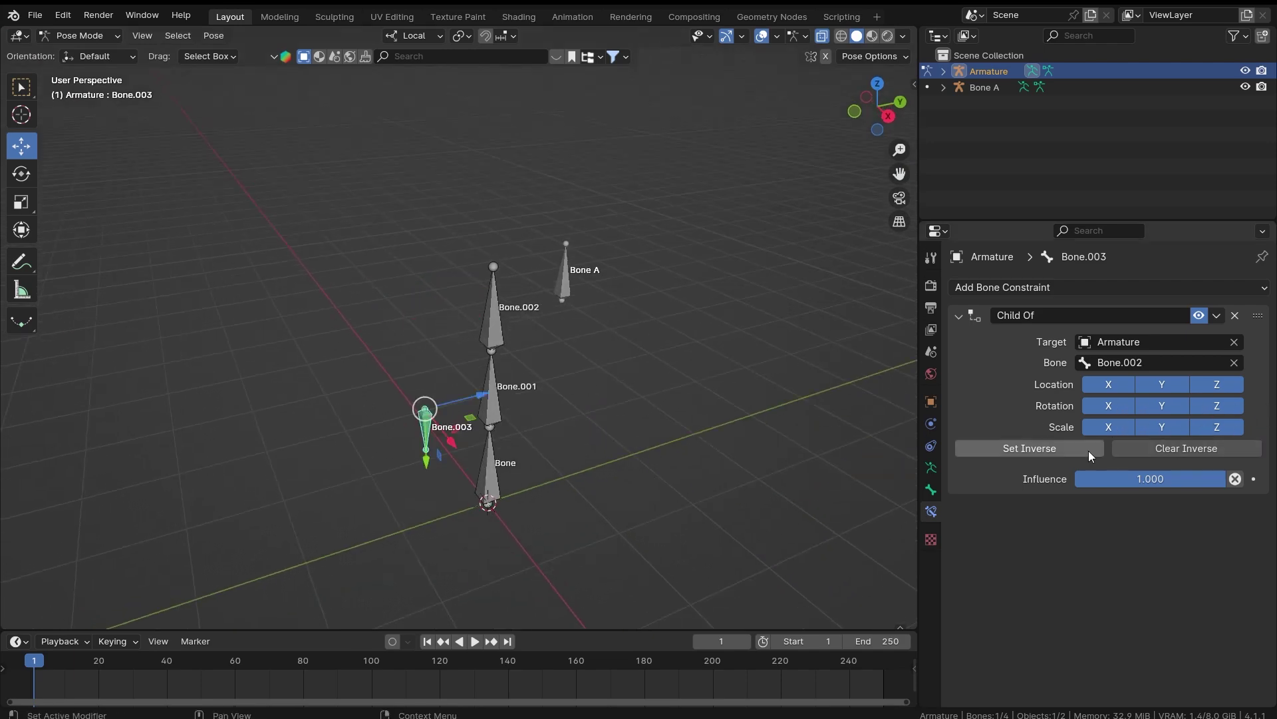
left_click(1057, 451)
scroll(377, 476, "up", 4)
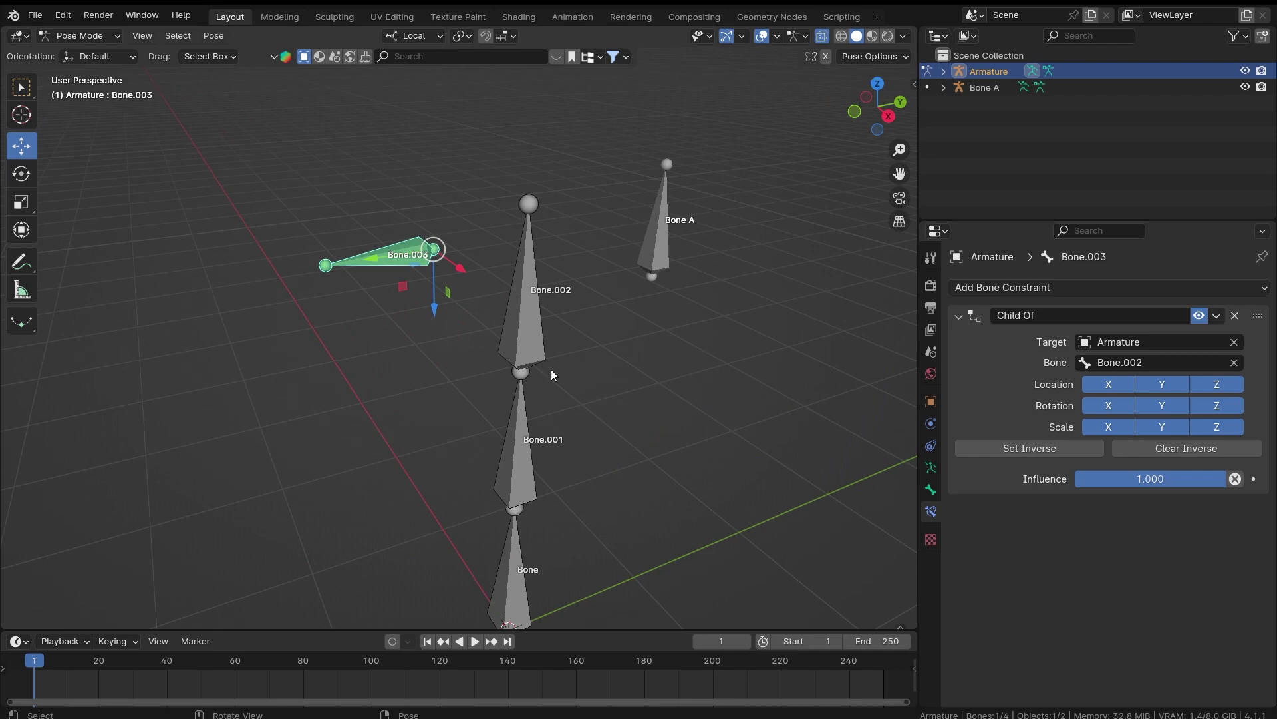
left_click(532, 324)
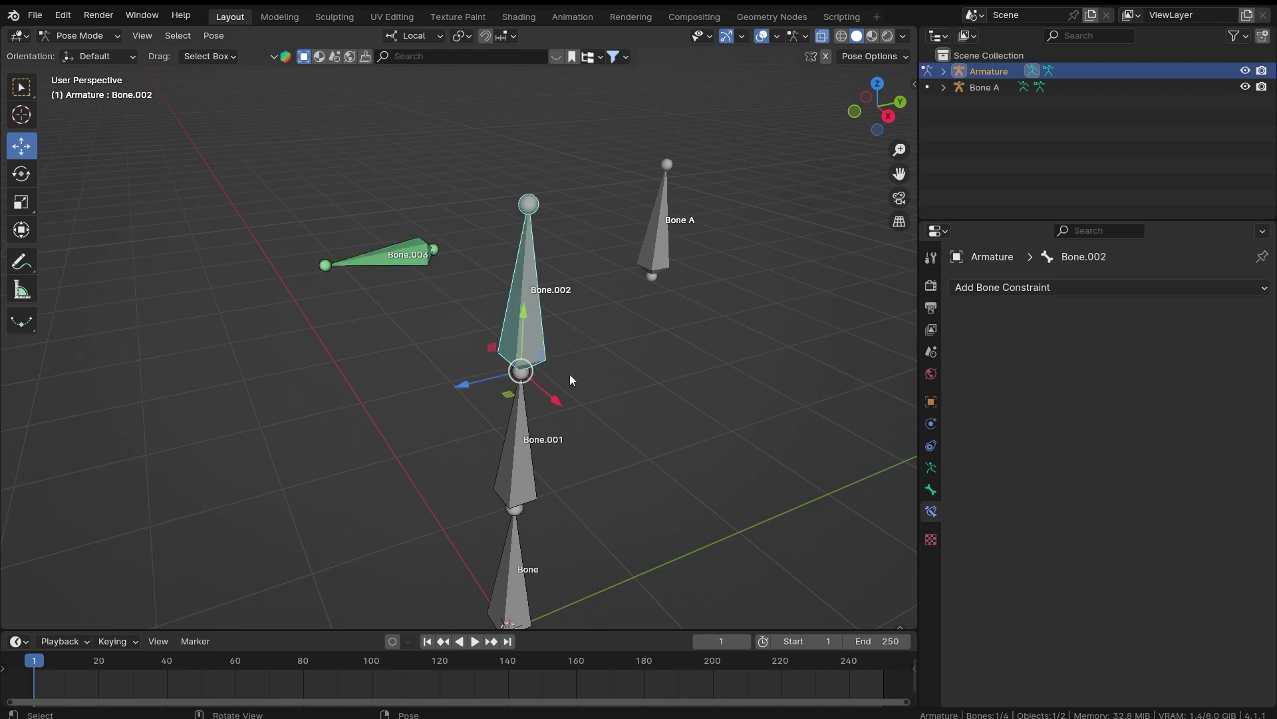
key("r")
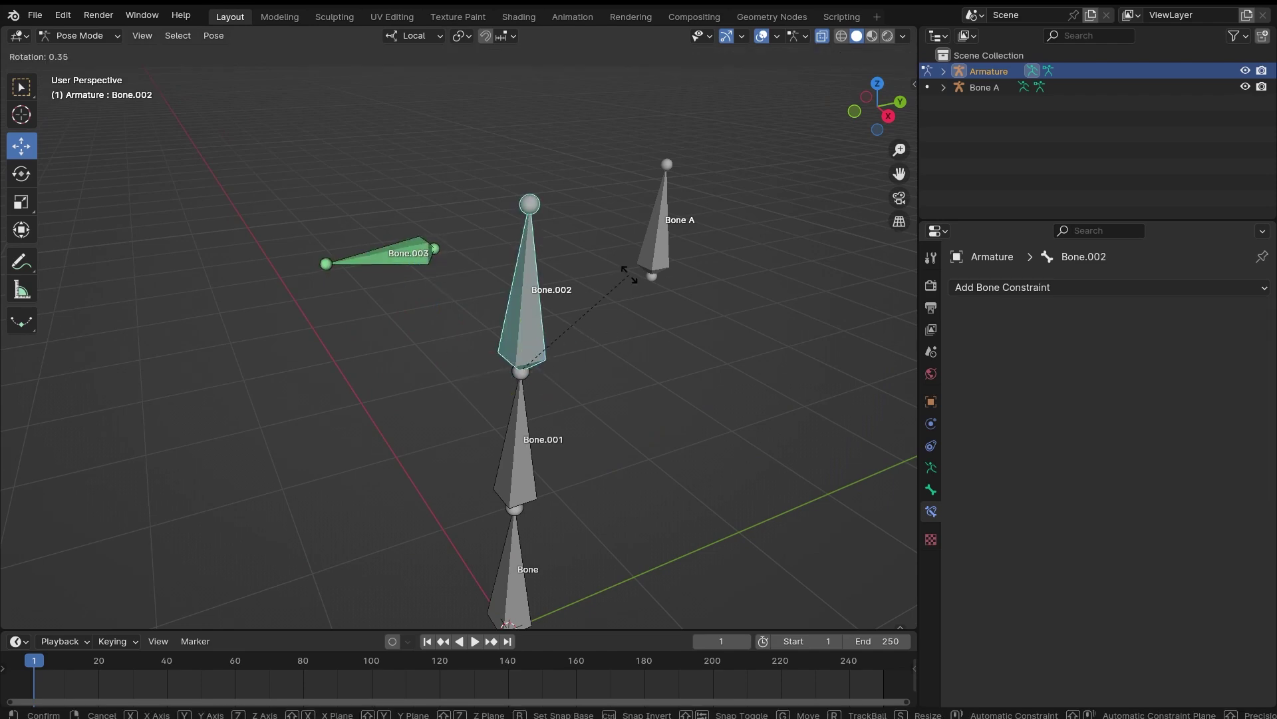
key("r")
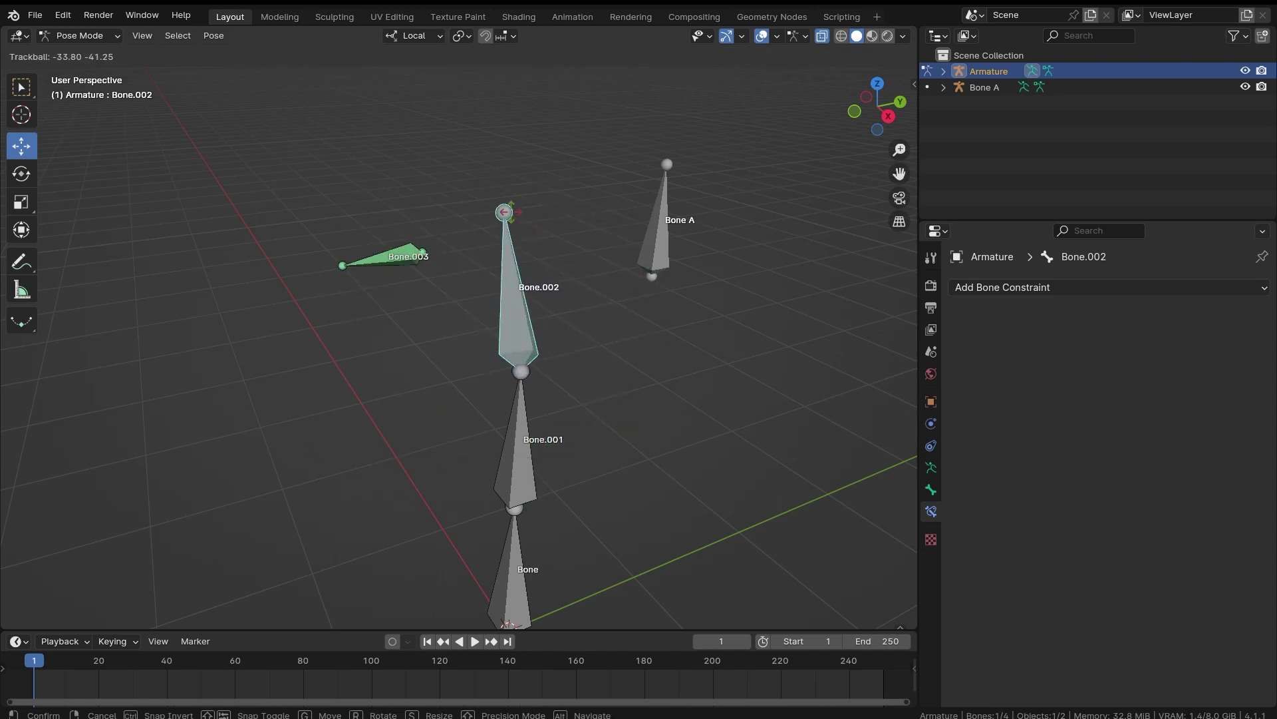
left_click(413, 226)
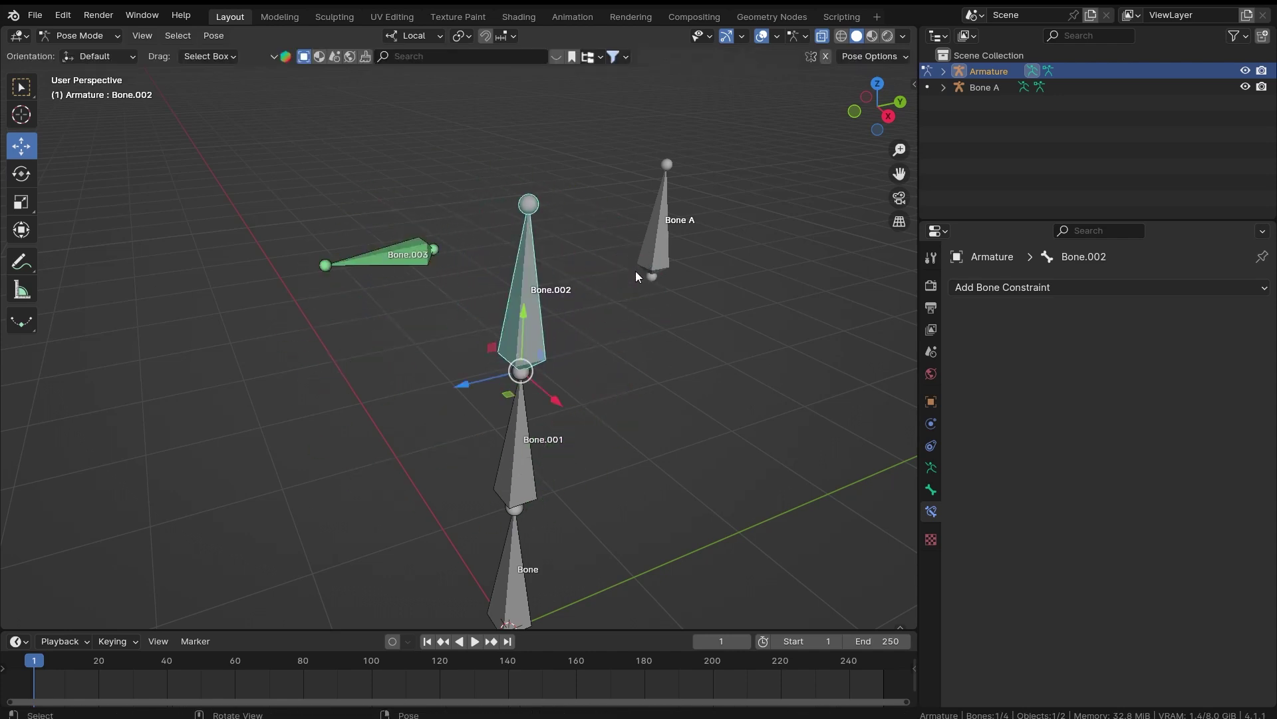
scroll(635, 292, "down", 4)
left_click(479, 459)
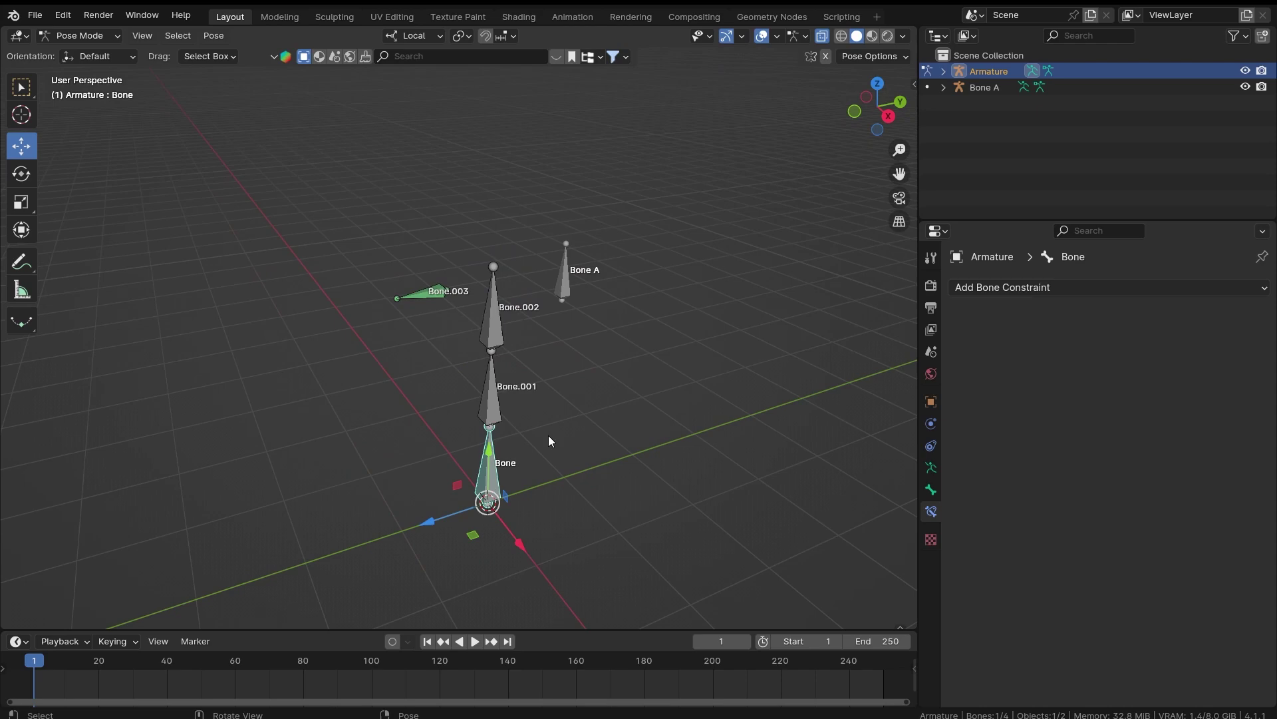
key("g")
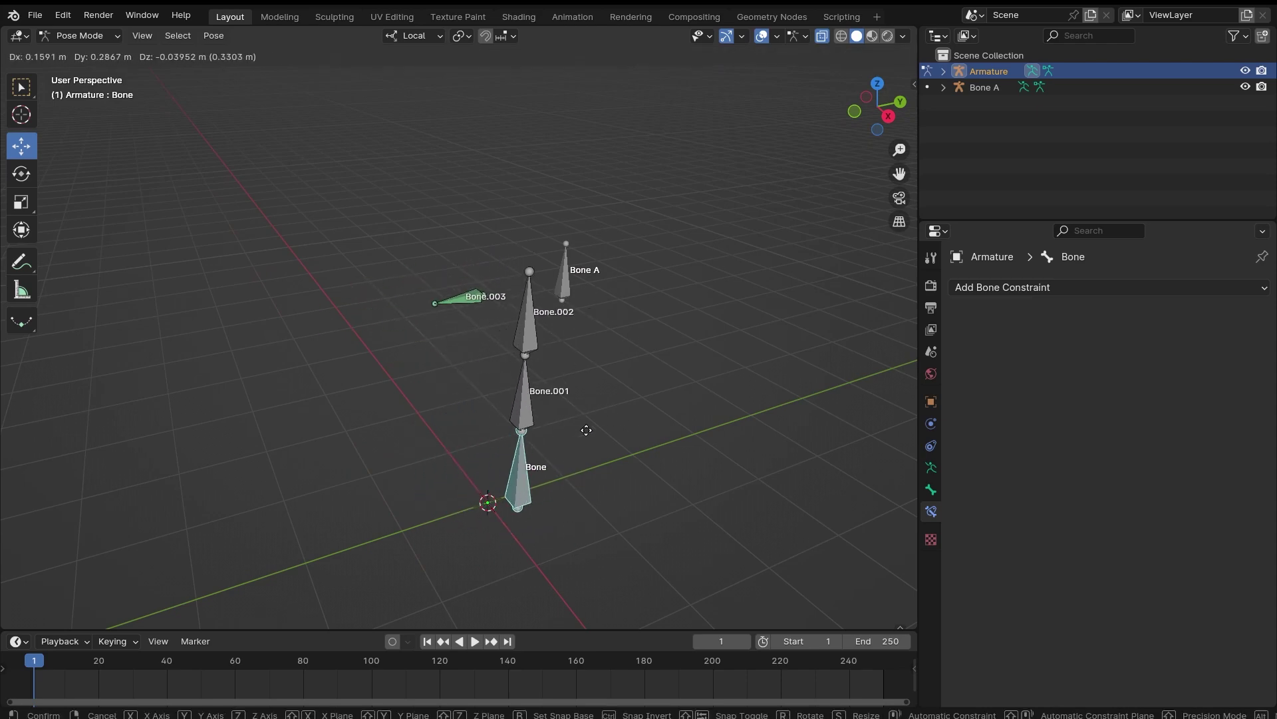
key("Escape")
scroll(451, 363, "up", 3)
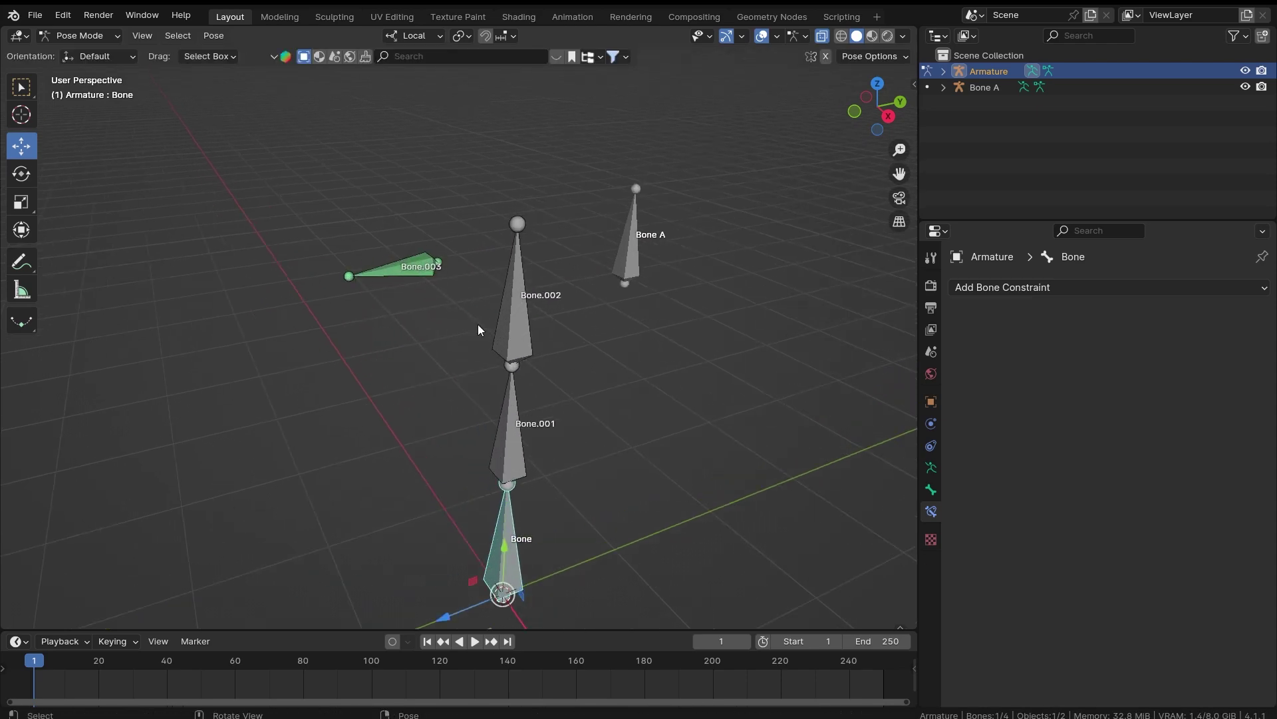
left_click(533, 346)
key("s")
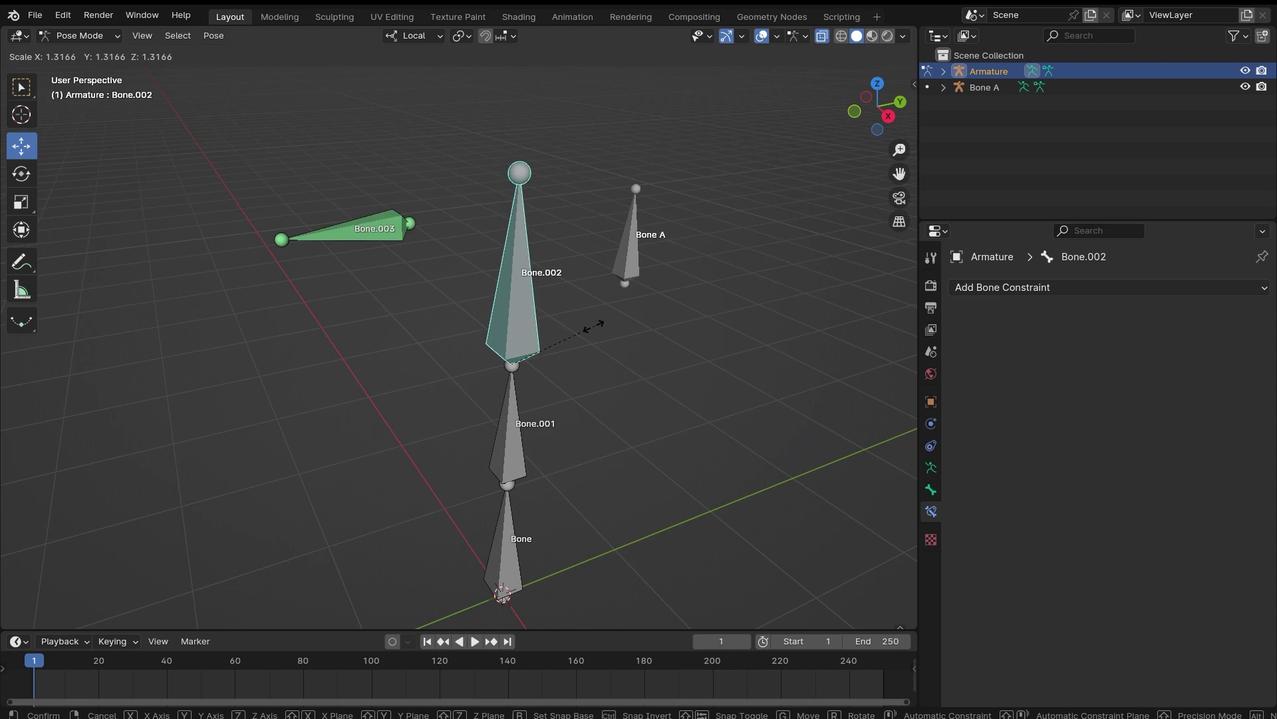
key("Escape")
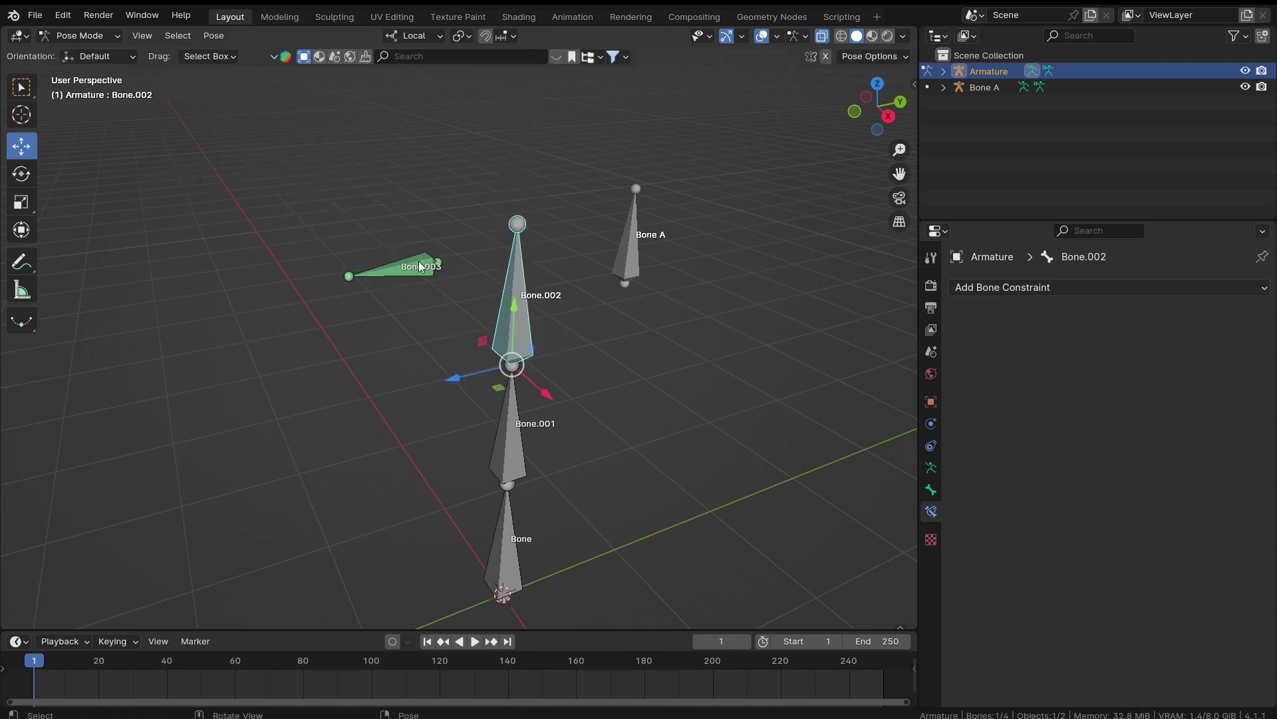
Step: Turn off the Child Of location and scale channels on Bone.003
left_click(424, 267)
left_click_drag(1109, 428, 1217, 428)
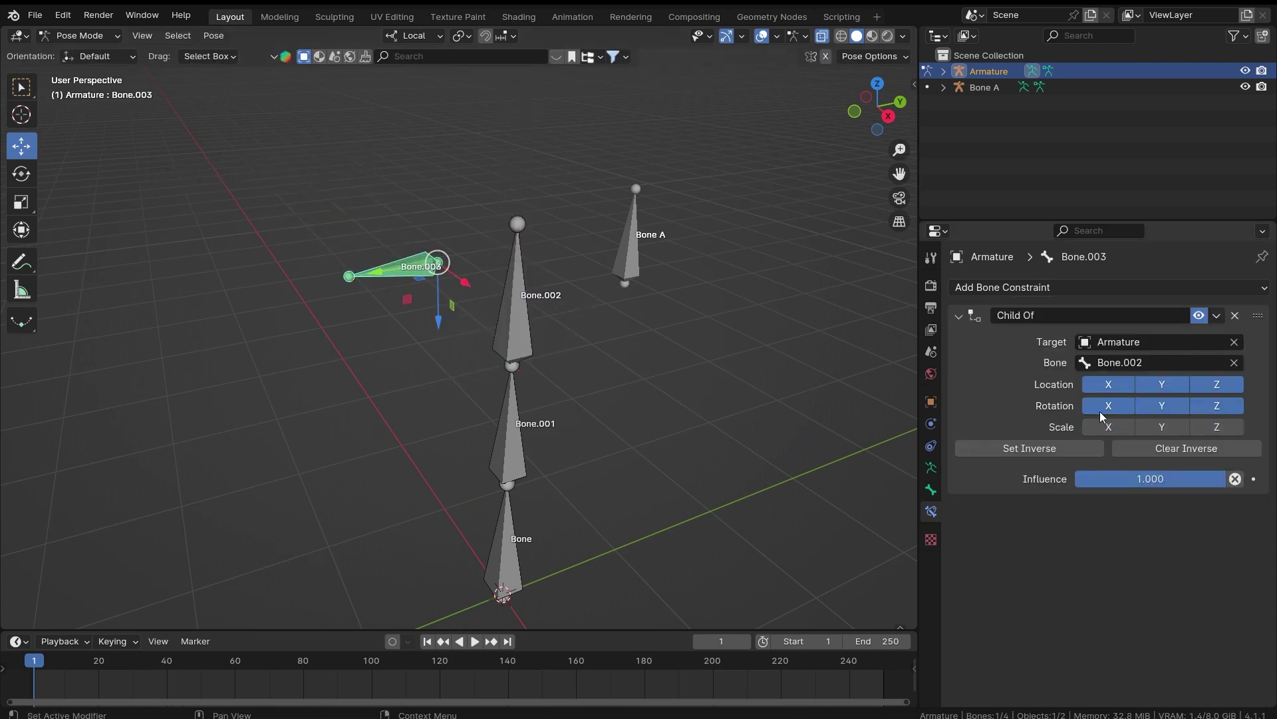
left_click_drag(1117, 393, 1217, 393)
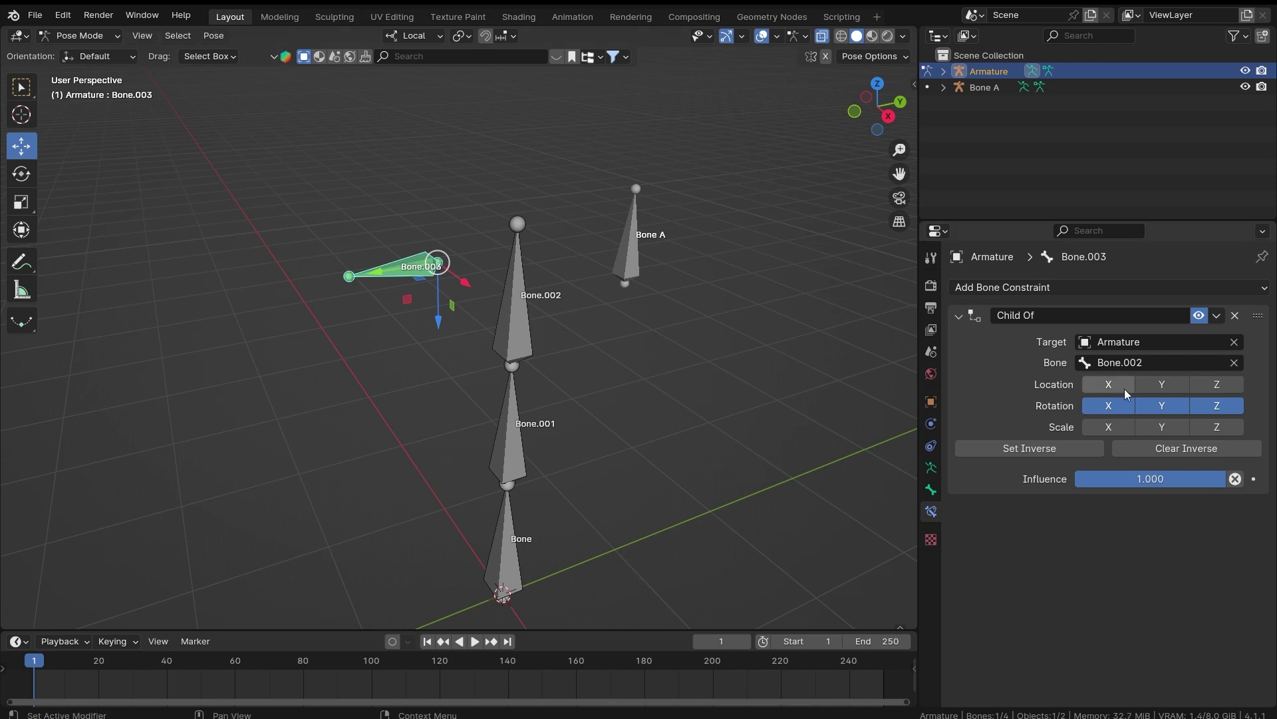
Step: Test by rotating Bone.002, then try moving the root bone and cancel
left_click(522, 313)
key("r")
key("r")
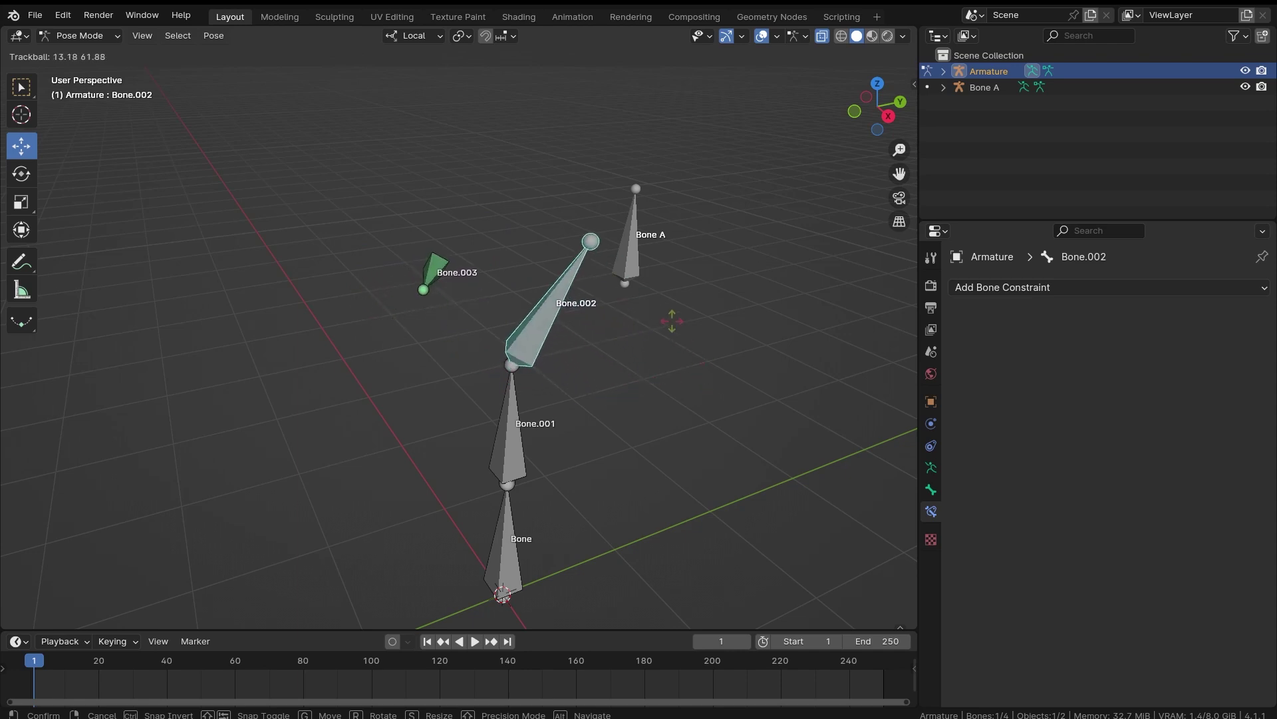
left_click(569, 277)
scroll(572, 432, "down", 2)
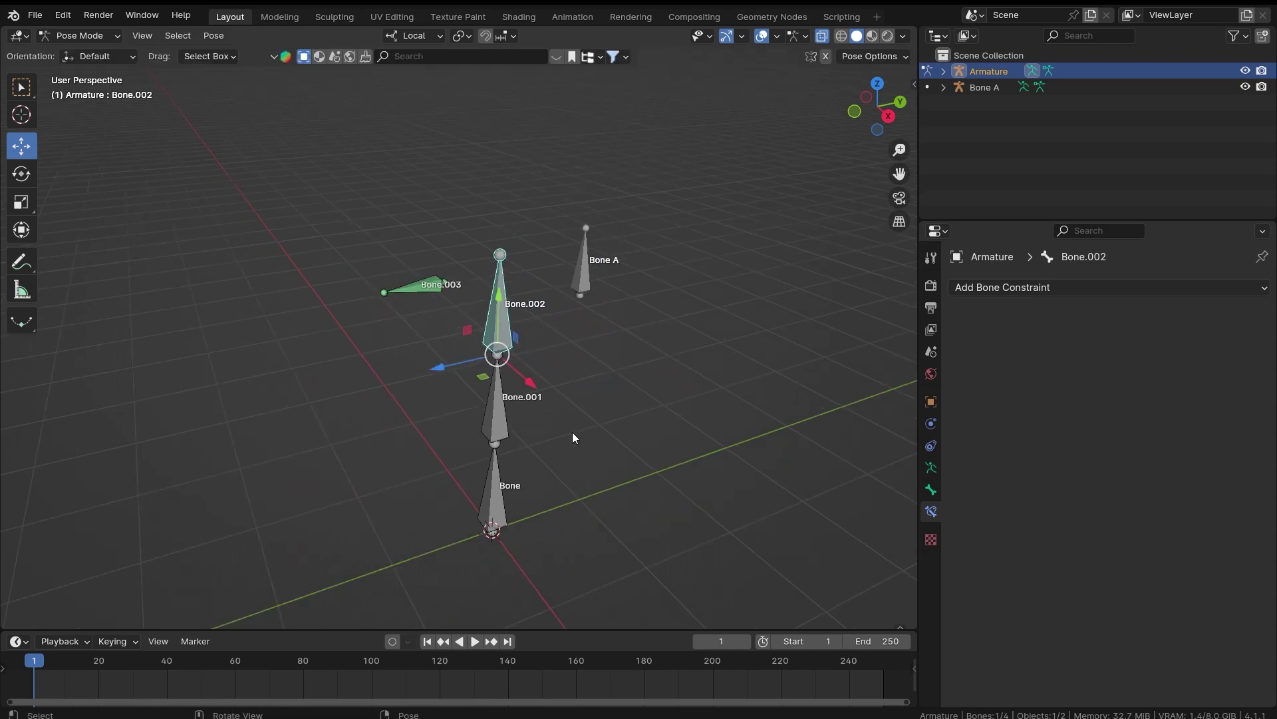
left_click(506, 507)
key("g")
key("Escape")
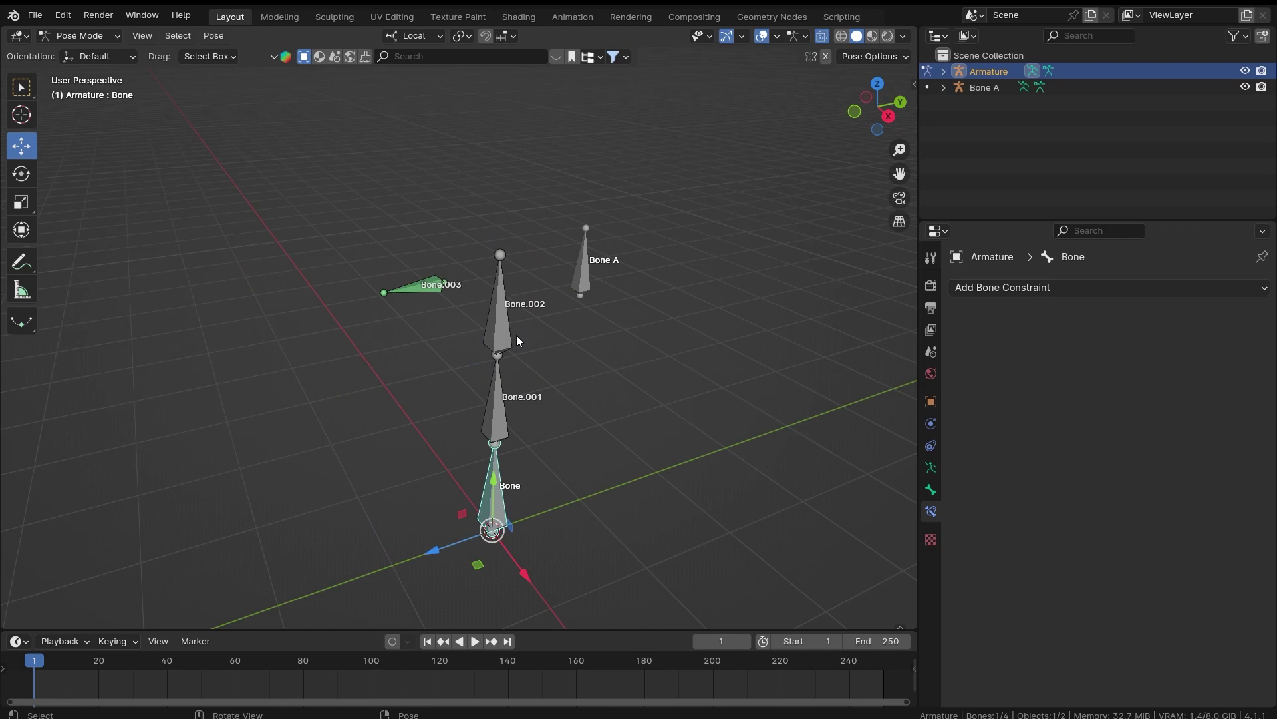
Step: Re-enable location and scale on all axes for Bone.003's Child Of constraint
left_click(525, 330)
scroll(545, 326, "up", 3)
left_click(447, 255)
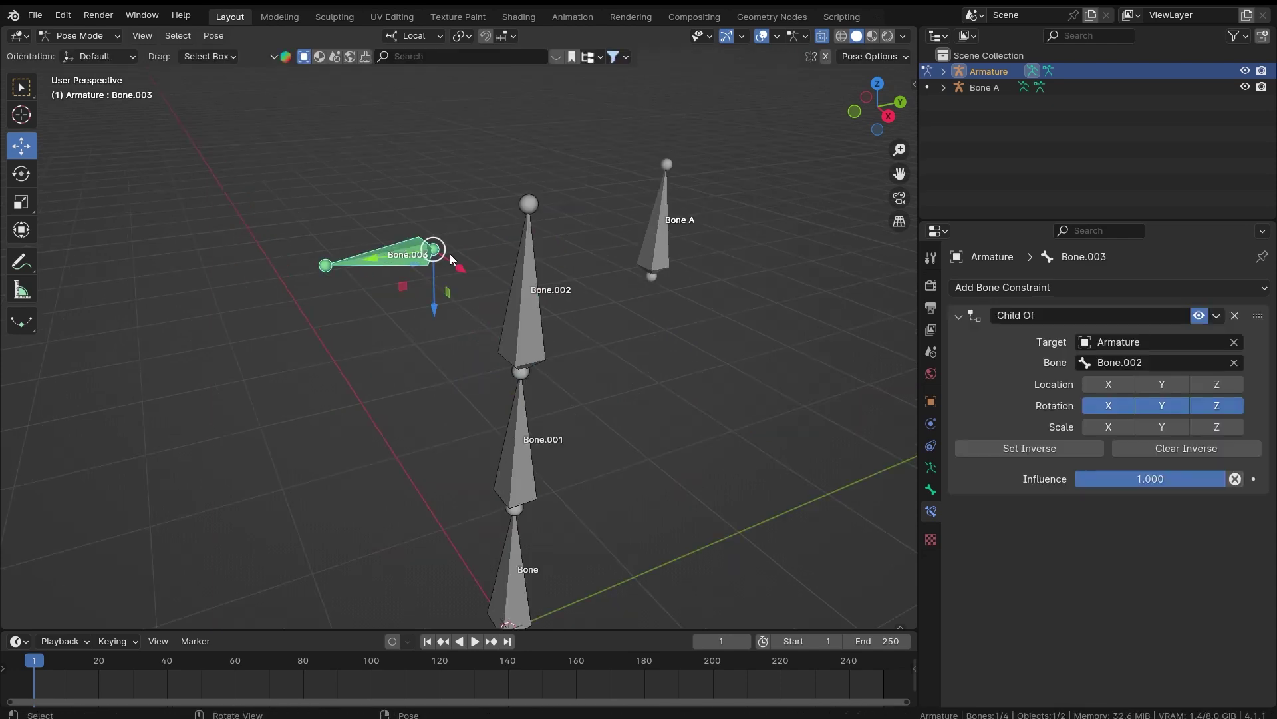
left_click_drag(1106, 384, 1218, 385)
left_click_drag(1108, 426, 1195, 427)
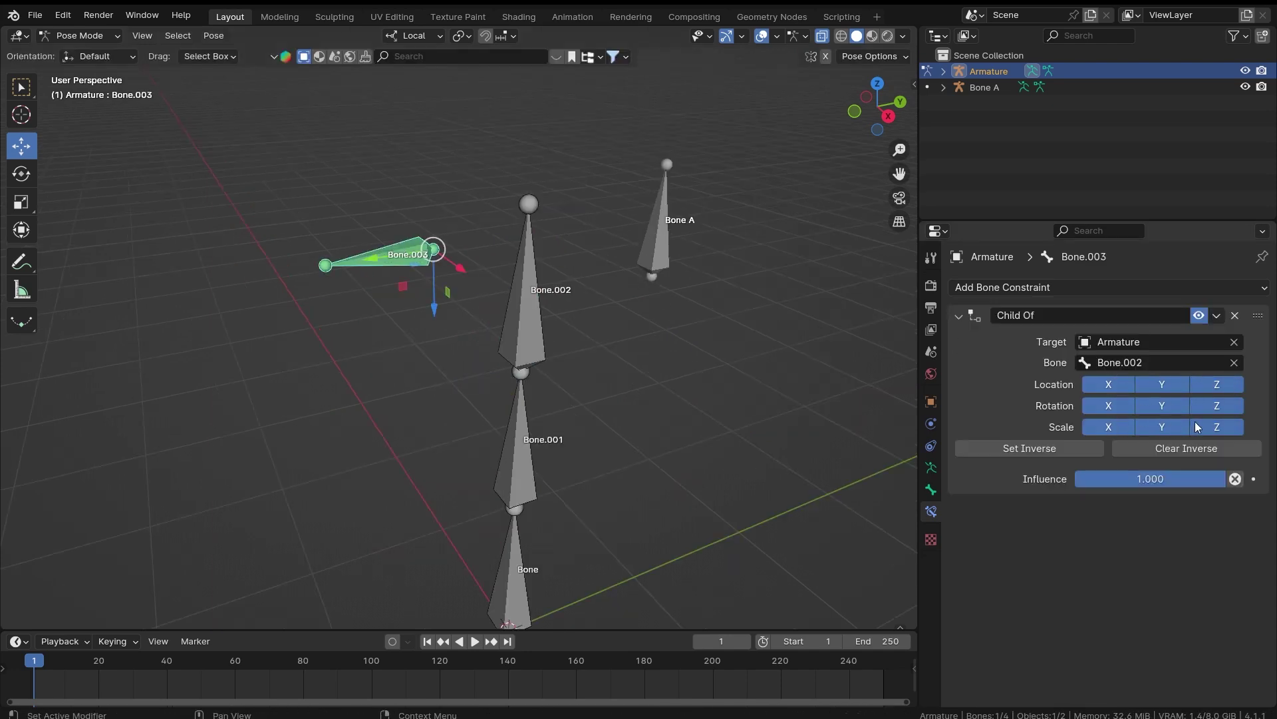
middle_click_drag(472, 349, 692, 393)
Step: Drop influence to 0.000, test-rotate Bone.002, then restore influence to 1.000
left_click_drag(1206, 479, 1074, 479)
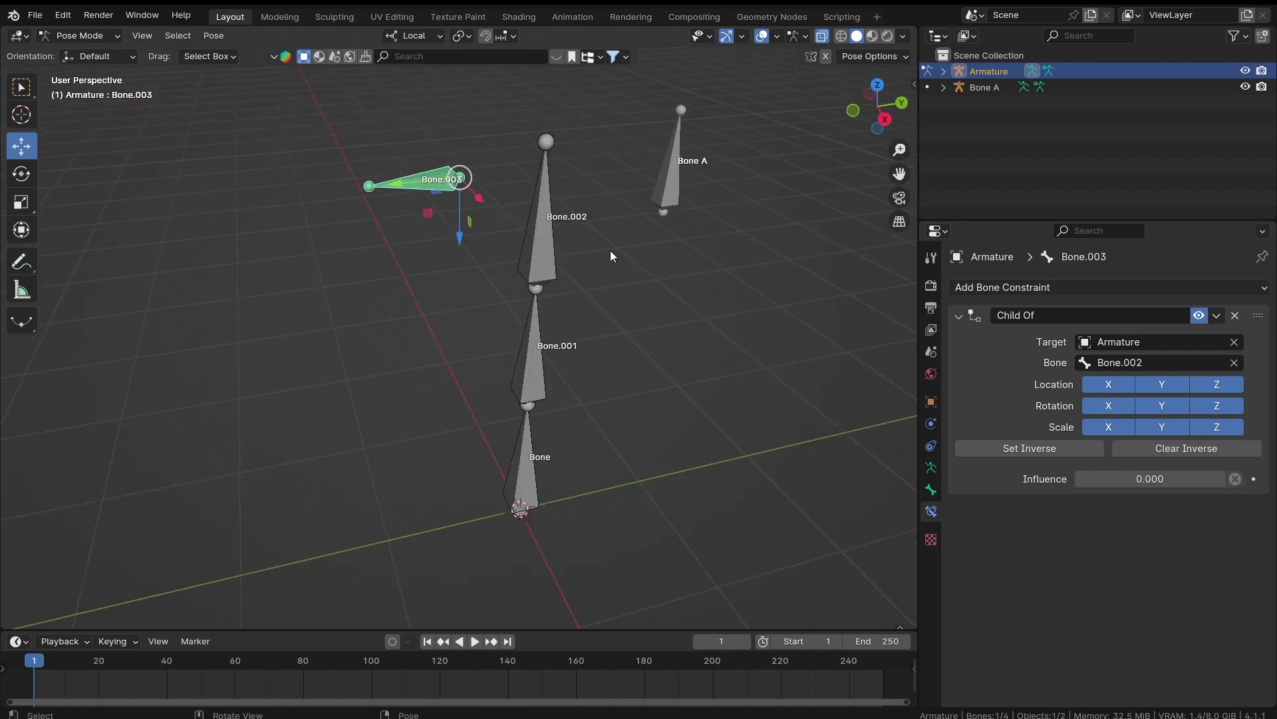
left_click(562, 217)
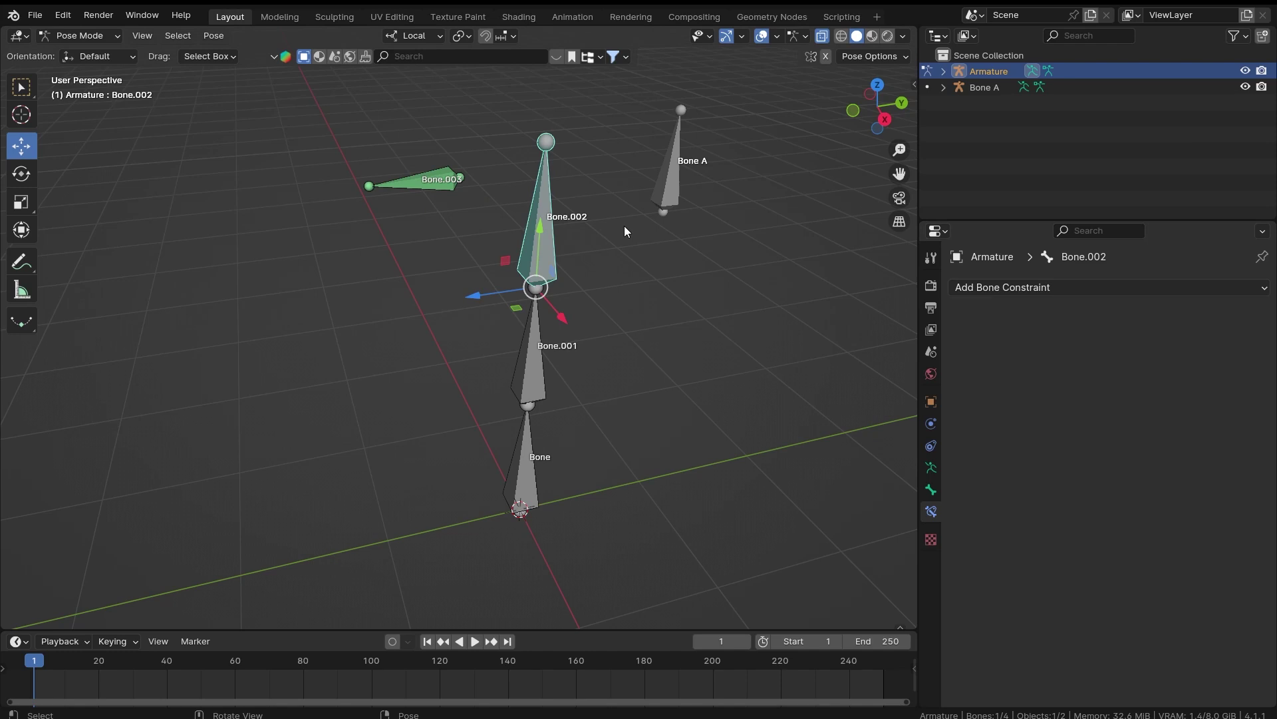
key("r")
key("Escape")
key("r")
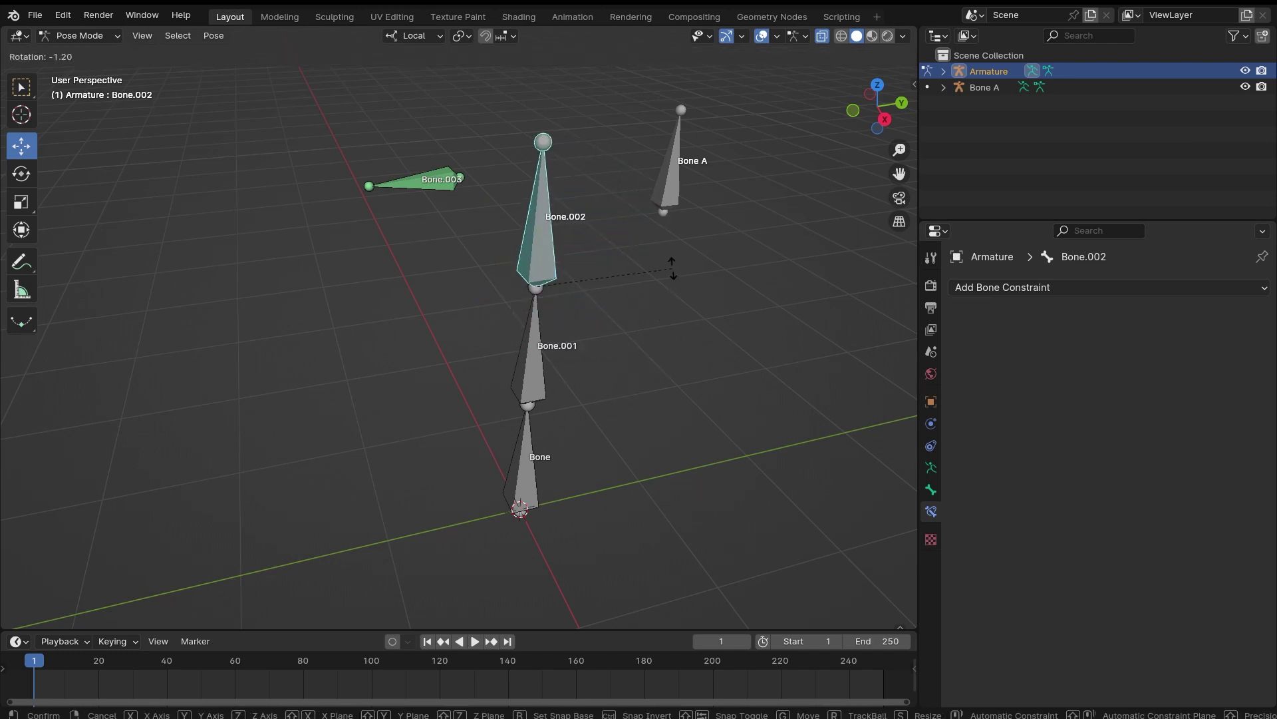
key("Escape")
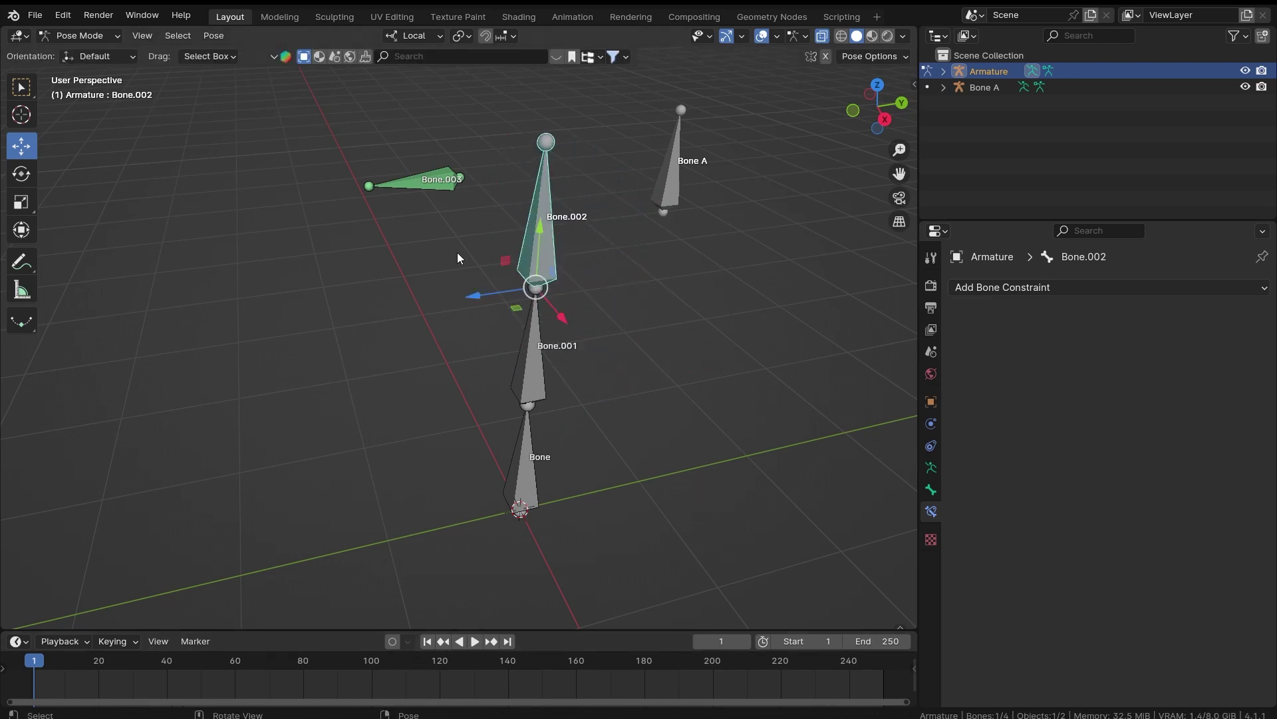
left_click(414, 172)
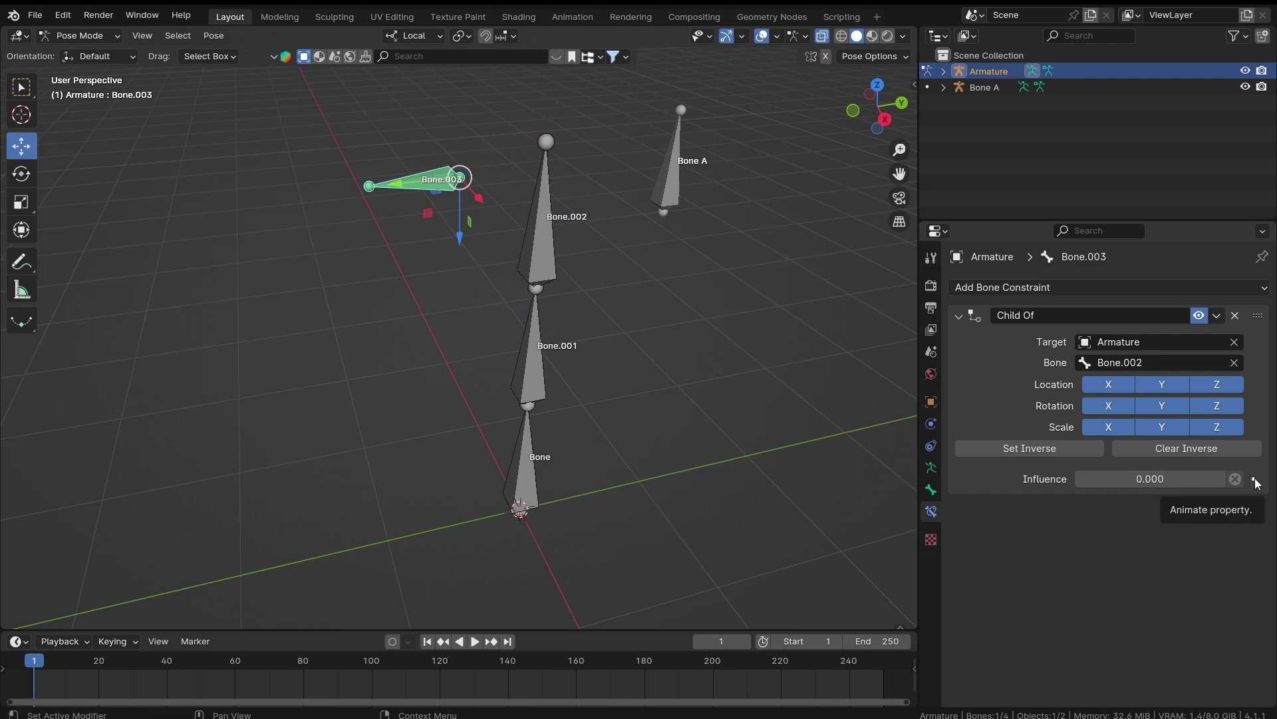
key("ctrl+z")
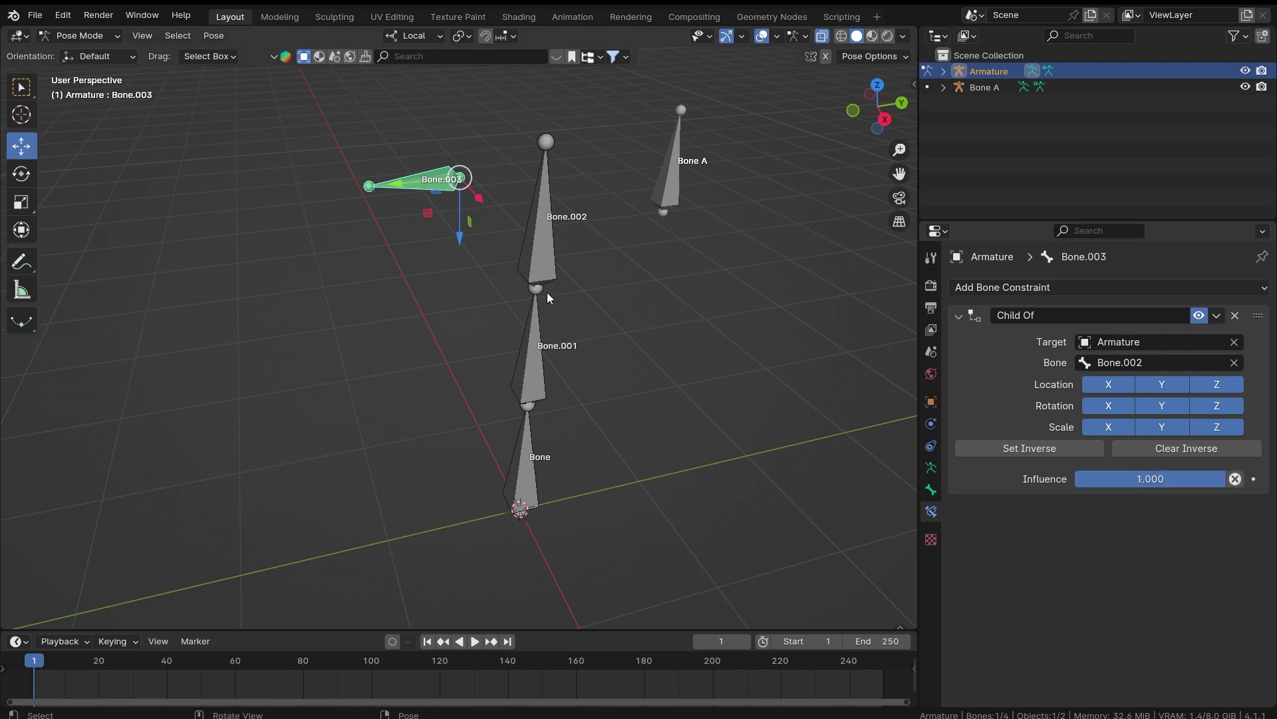
Step: Select the Bone A armature, enter Pose Mode, and select its bone
scroll(546, 293, "down", 3)
middle_click_drag(605, 254, 515, 298)
scroll(516, 296, "up", 3)
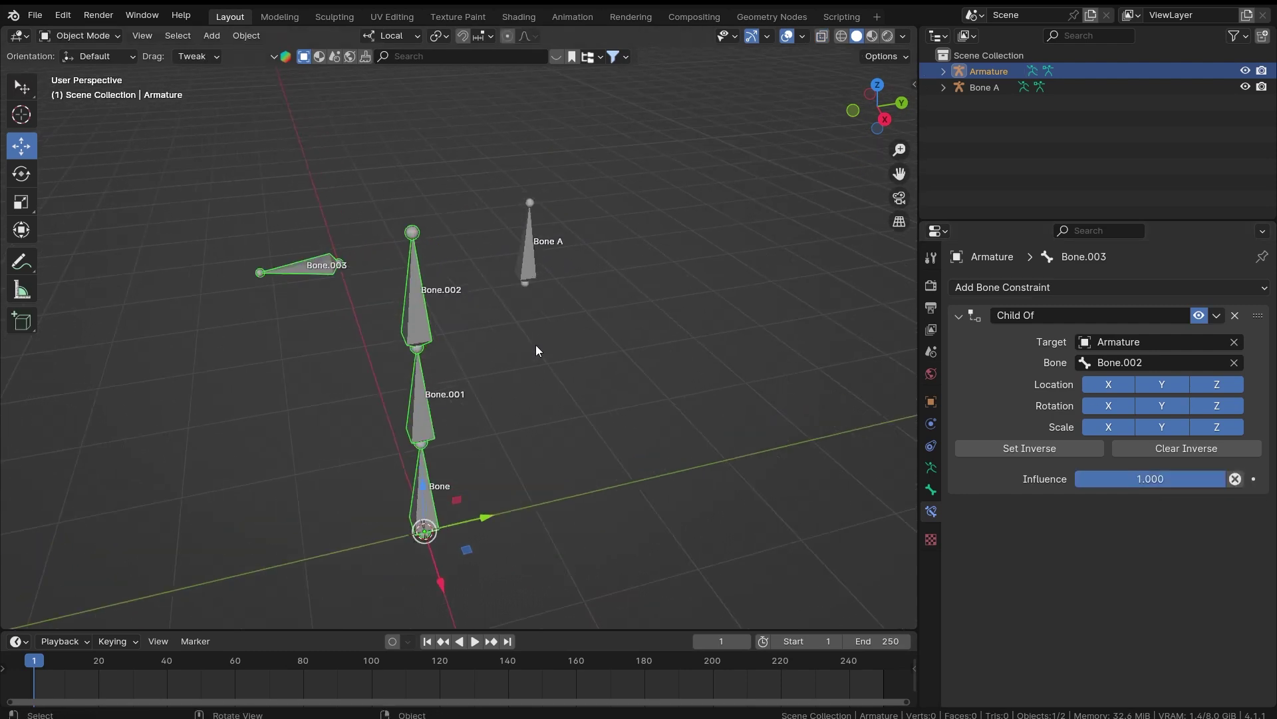
left_click(533, 273)
middle_click_drag(551, 226, 513, 275)
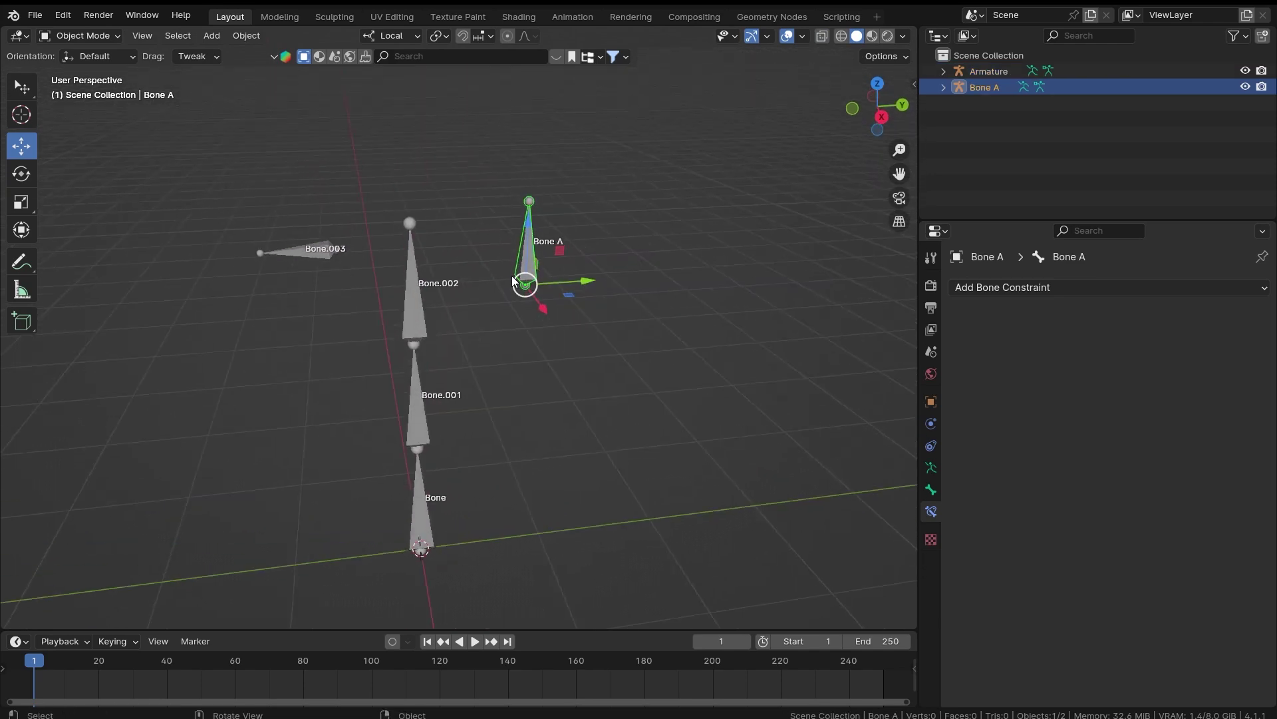
scroll(548, 257, "up", 3)
middle_click_drag(605, 222, 564, 318, "shift")
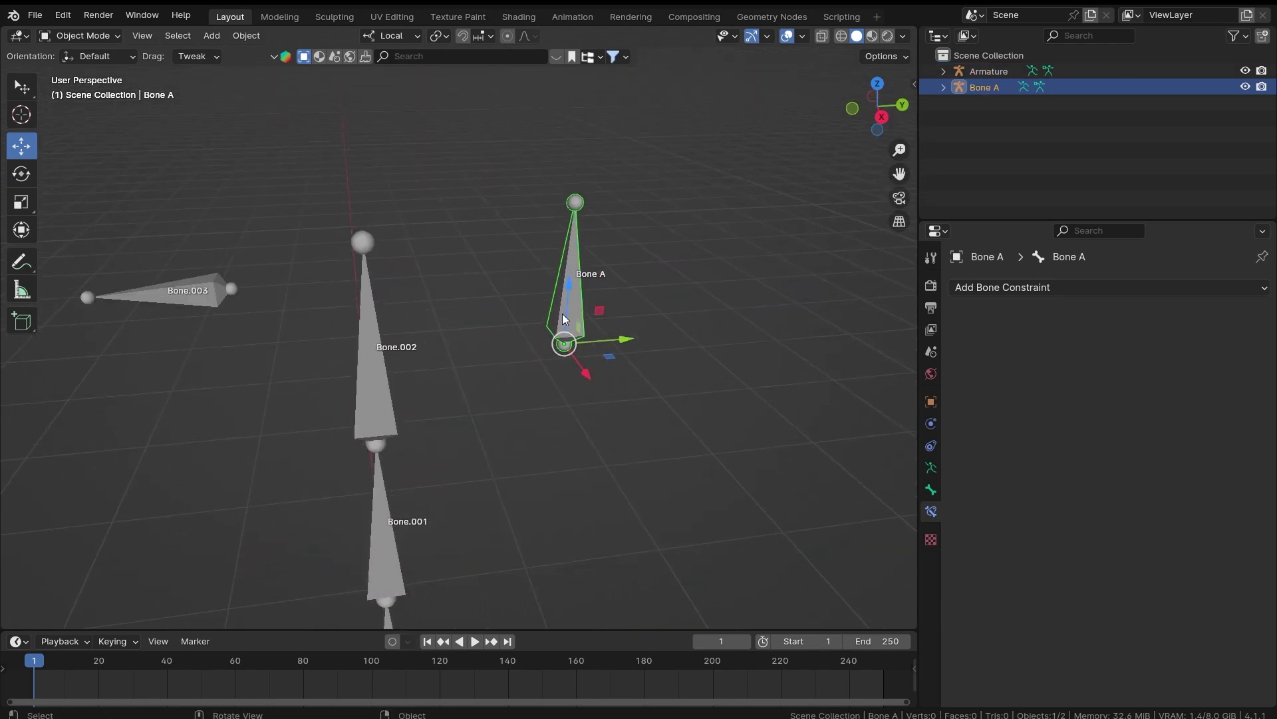
scroll(475, 372, "down", 3)
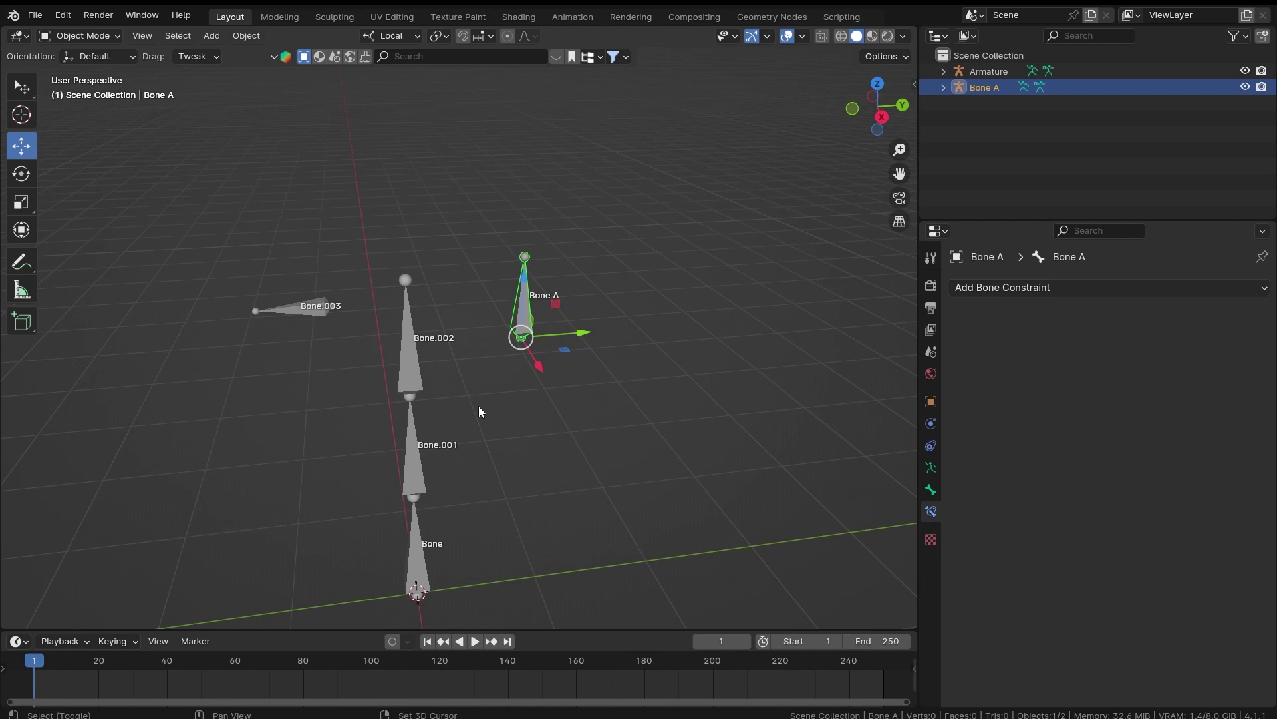
scroll(551, 249, "up", 1)
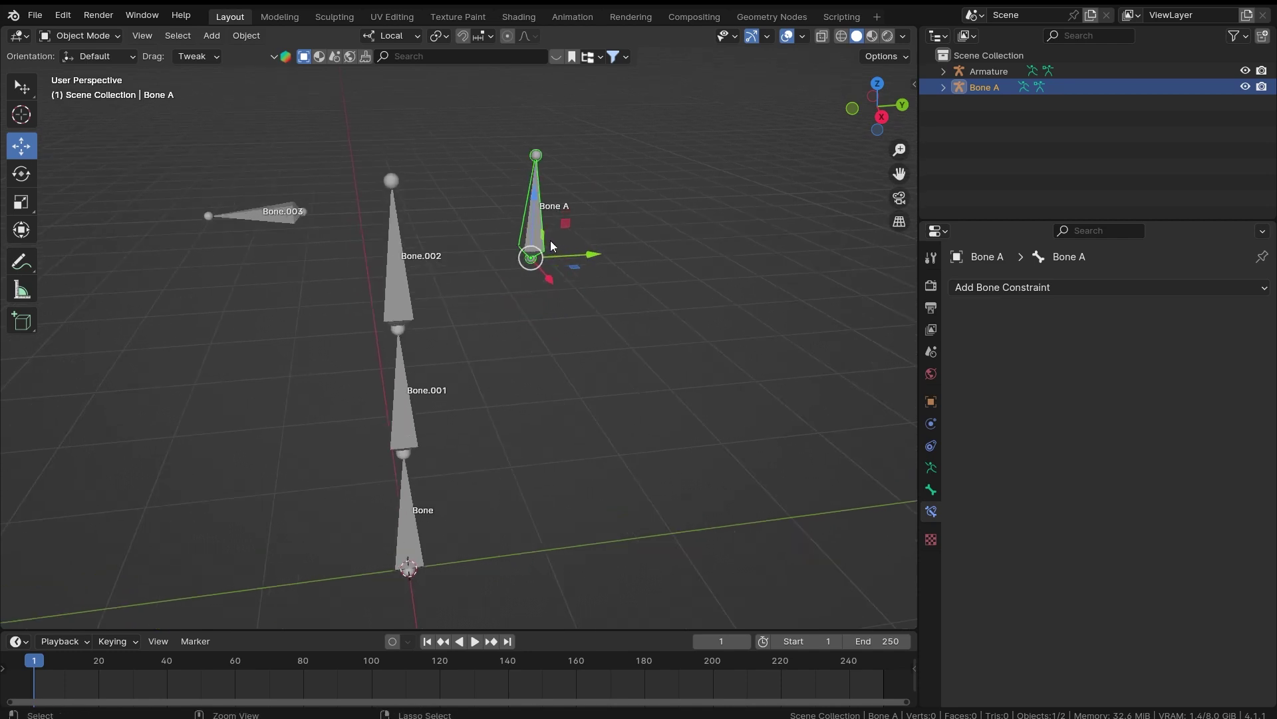
key("ctrl+Tab")
left_click(526, 242)
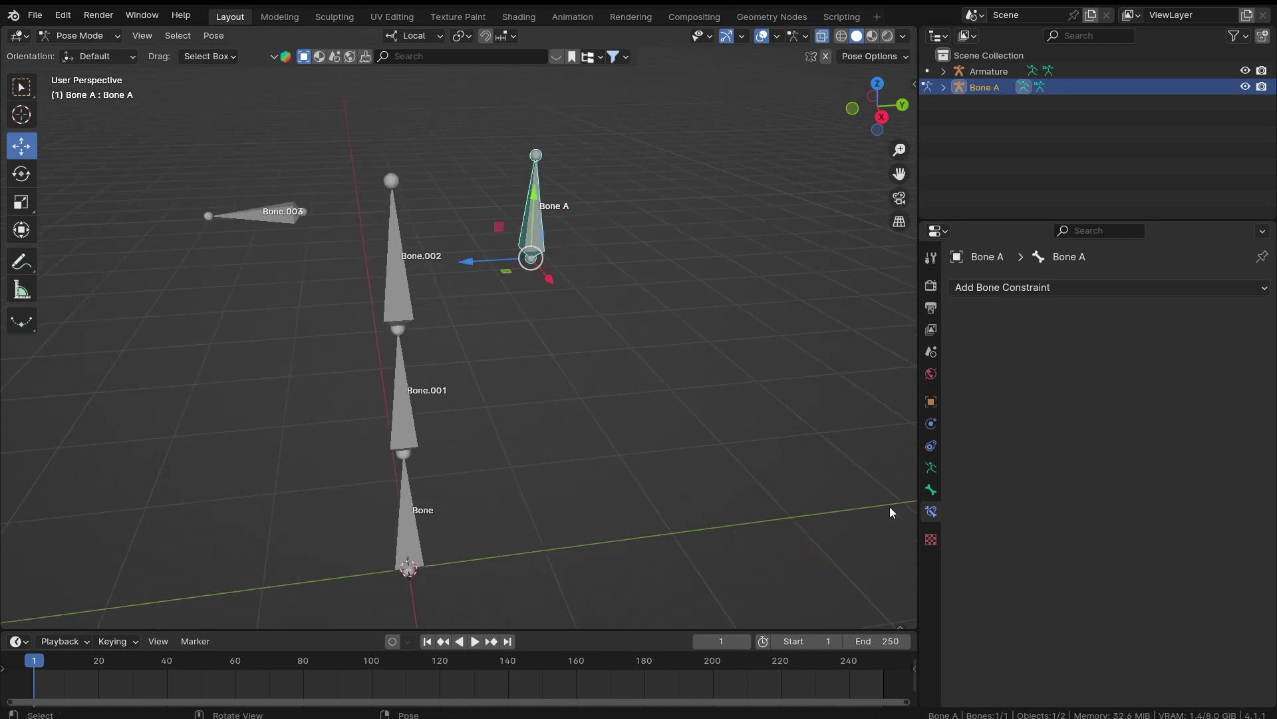
Step: Add a Child Of bone constraint to Bone A
left_click(1080, 290)
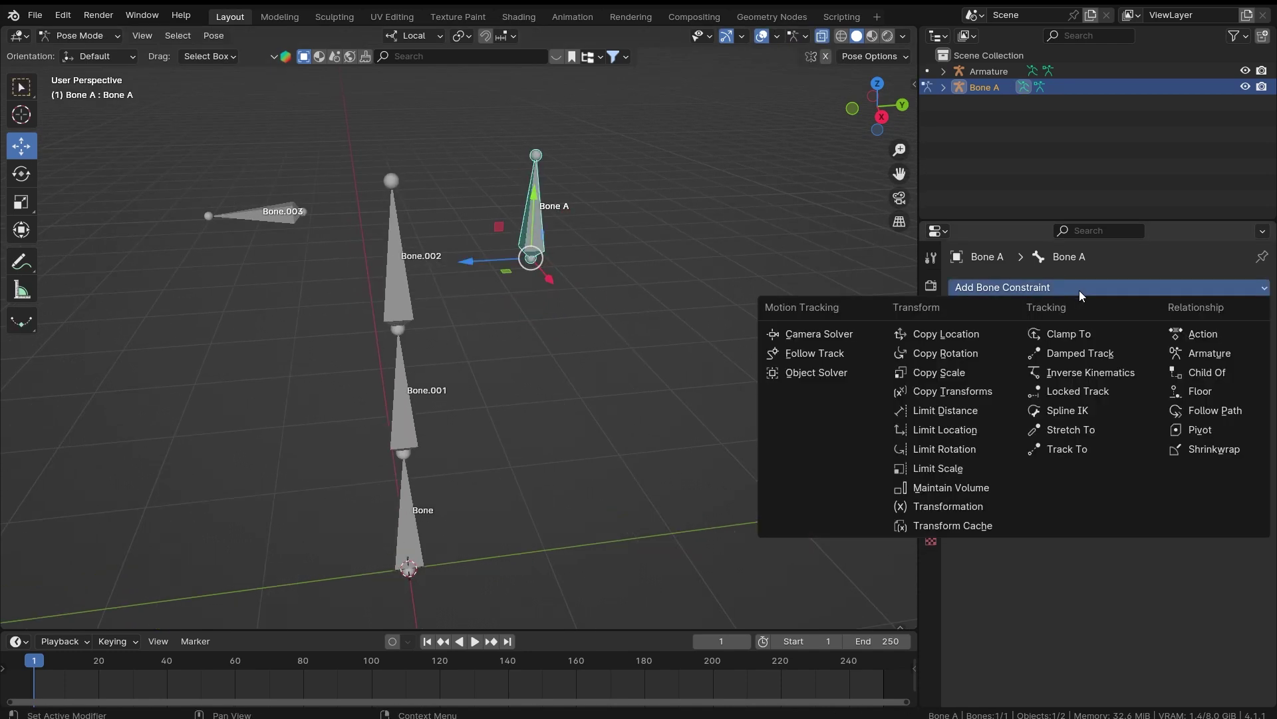
left_click(1208, 372)
left_click(1235, 342)
key("Escape")
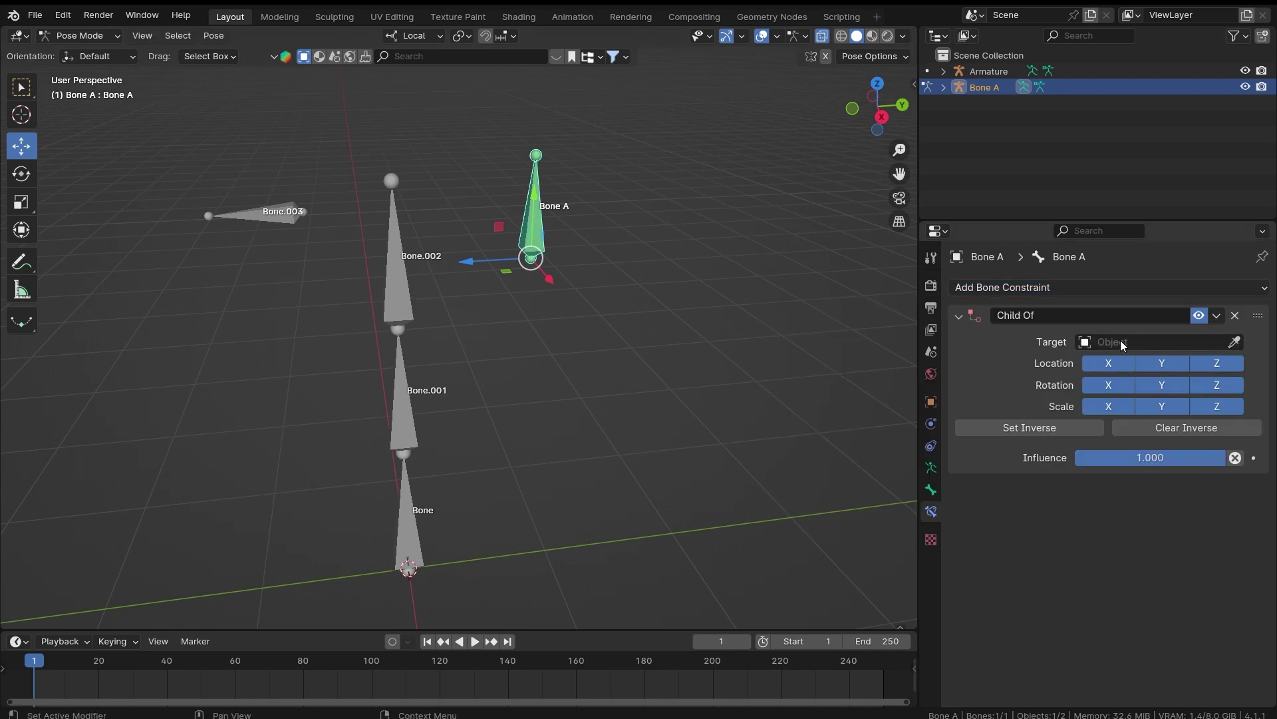
Step: Set the constraint target to Armature and the parent bone to Bone.002
left_click(1157, 344)
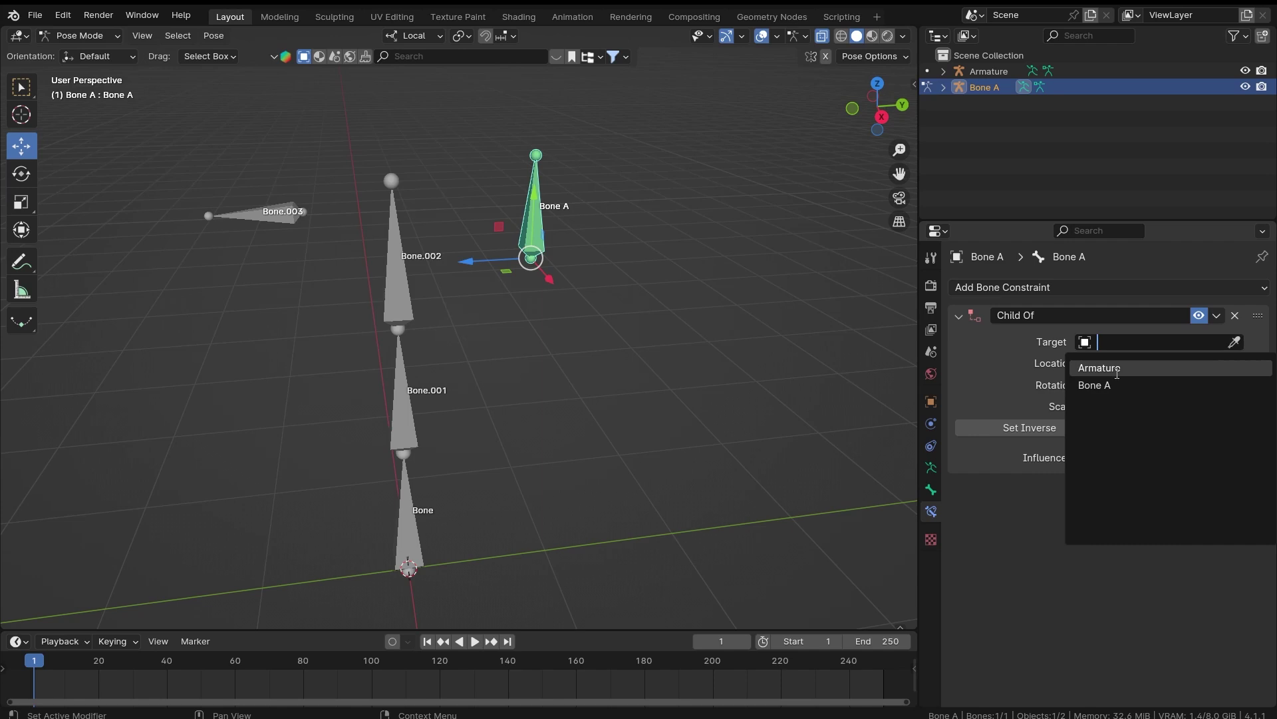
left_click(1114, 369)
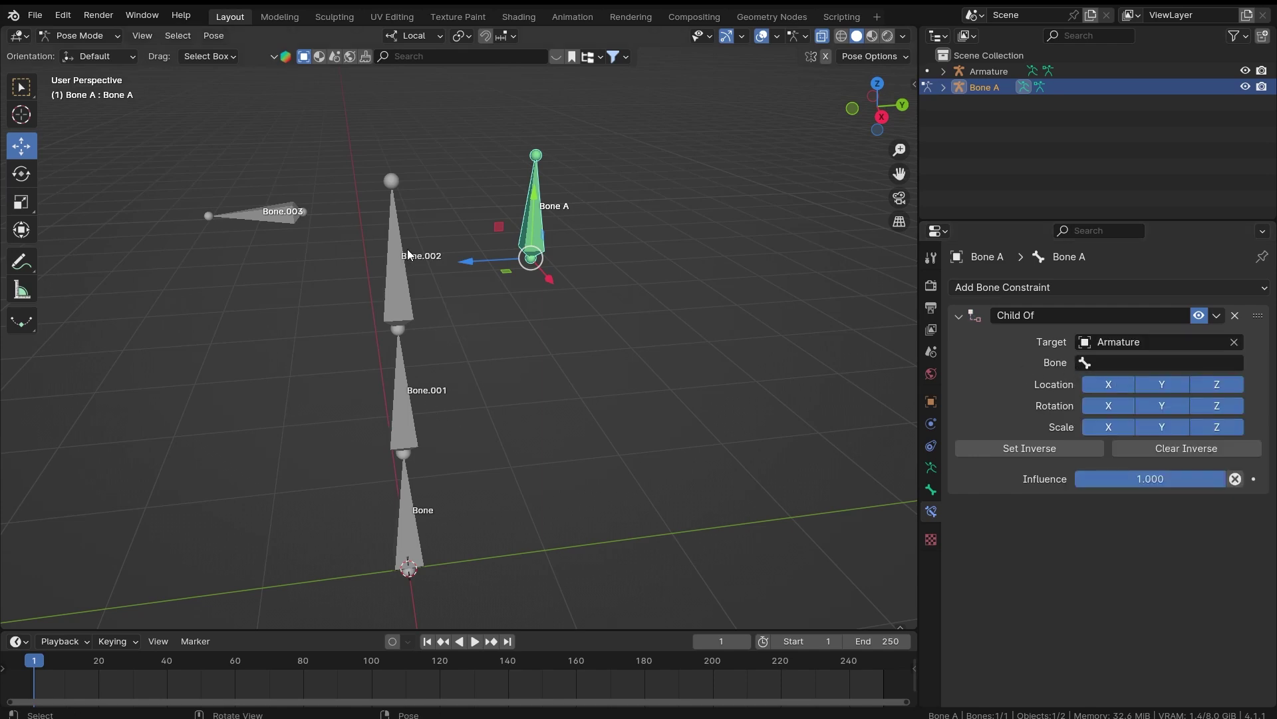
left_click(1124, 362)
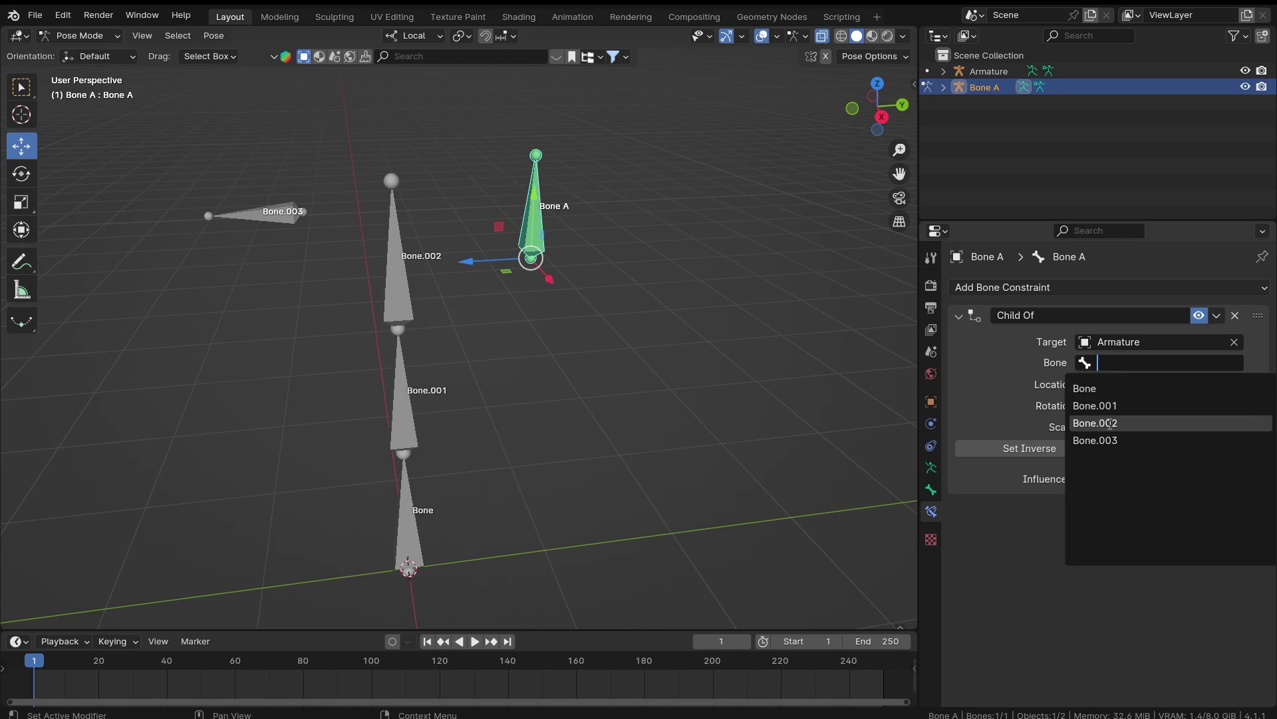
left_click(1110, 423)
middle_click_drag(466, 299, 269, 353)
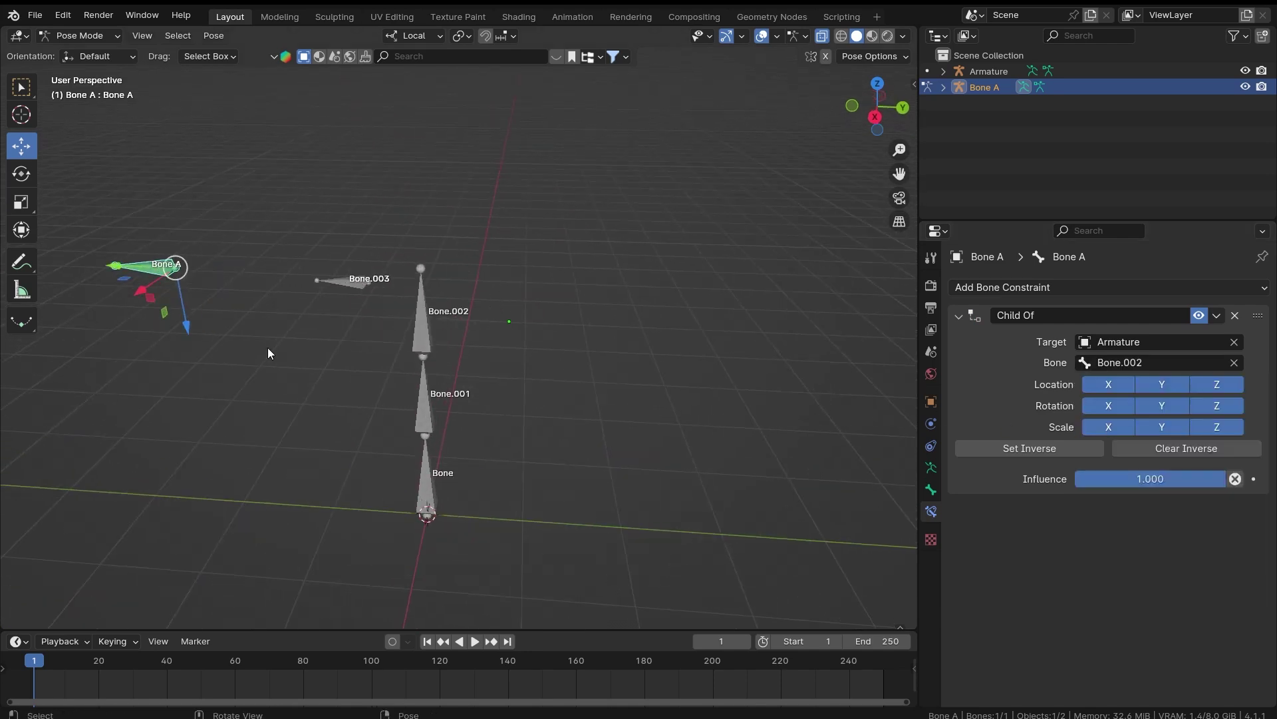
Step: Set the inverse on Bone A's Child Of constraint and orbit to check its position
left_click(1029, 448)
scroll(665, 293, "up", 3)
middle_click_drag(665, 293, 633, 320)
scroll(640, 273, "down", 3)
scroll(618, 306, "up", 3)
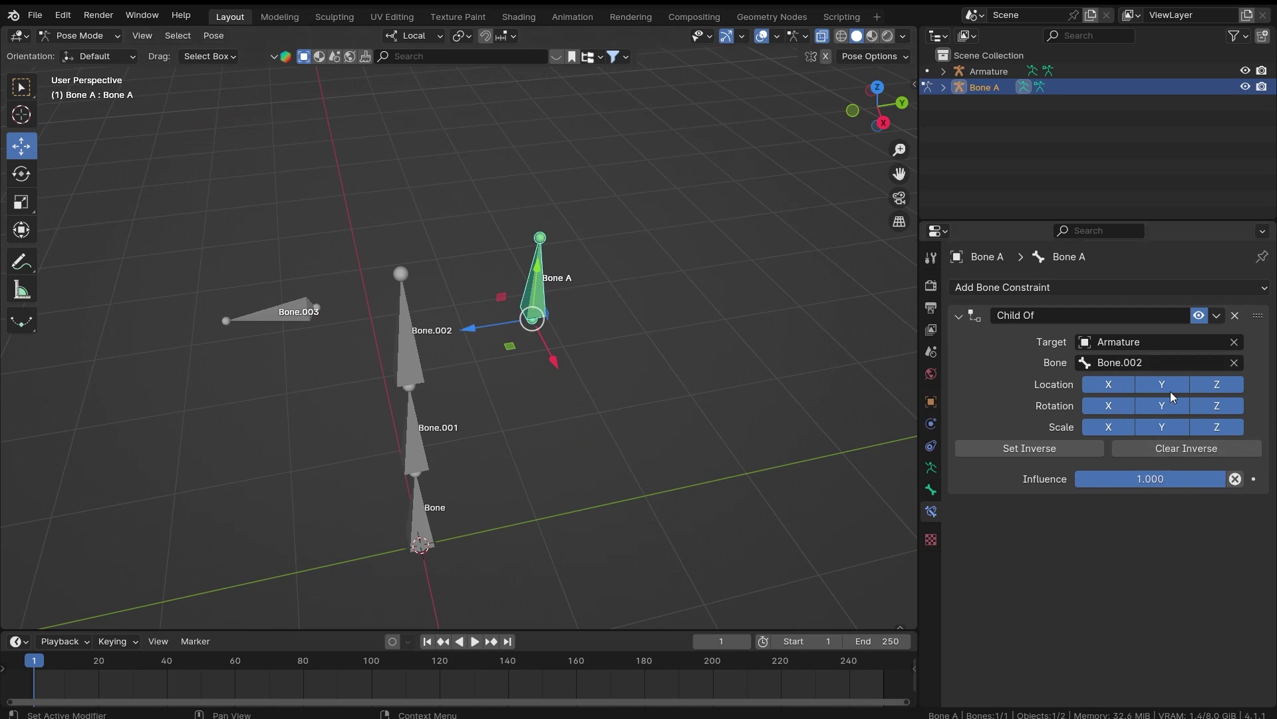
middle_click_drag(579, 336, 405, 303)
left_click(400, 336)
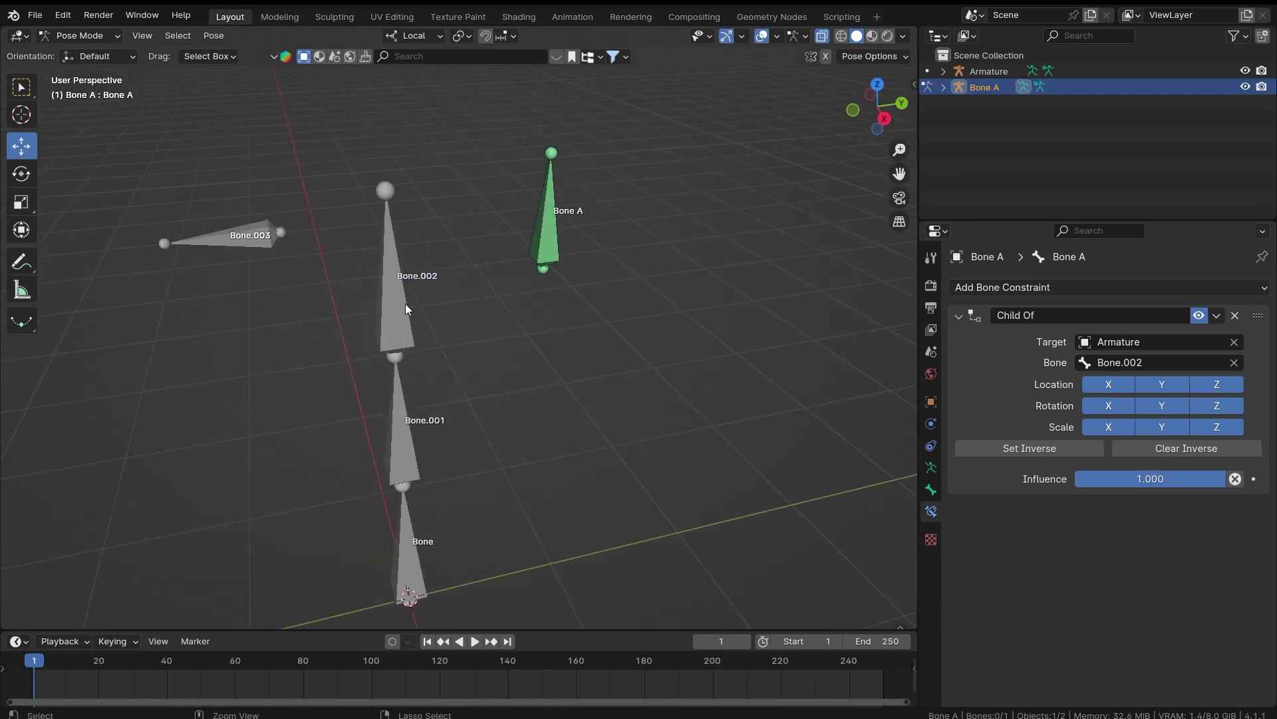
Step: Pose the armature and test-rotate Bone.002, cancelling the rotation
left_click(406, 304)
key("ctrl+Tab")
left_click(401, 321)
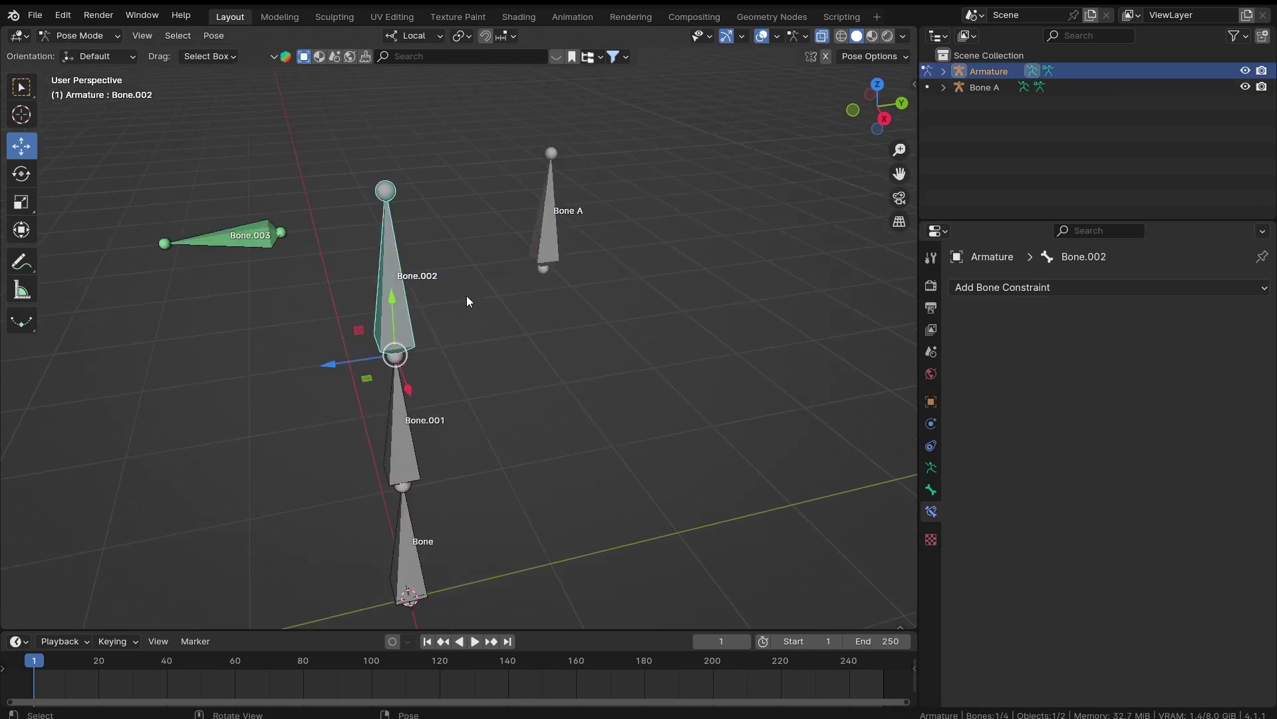
key("r")
key("r")
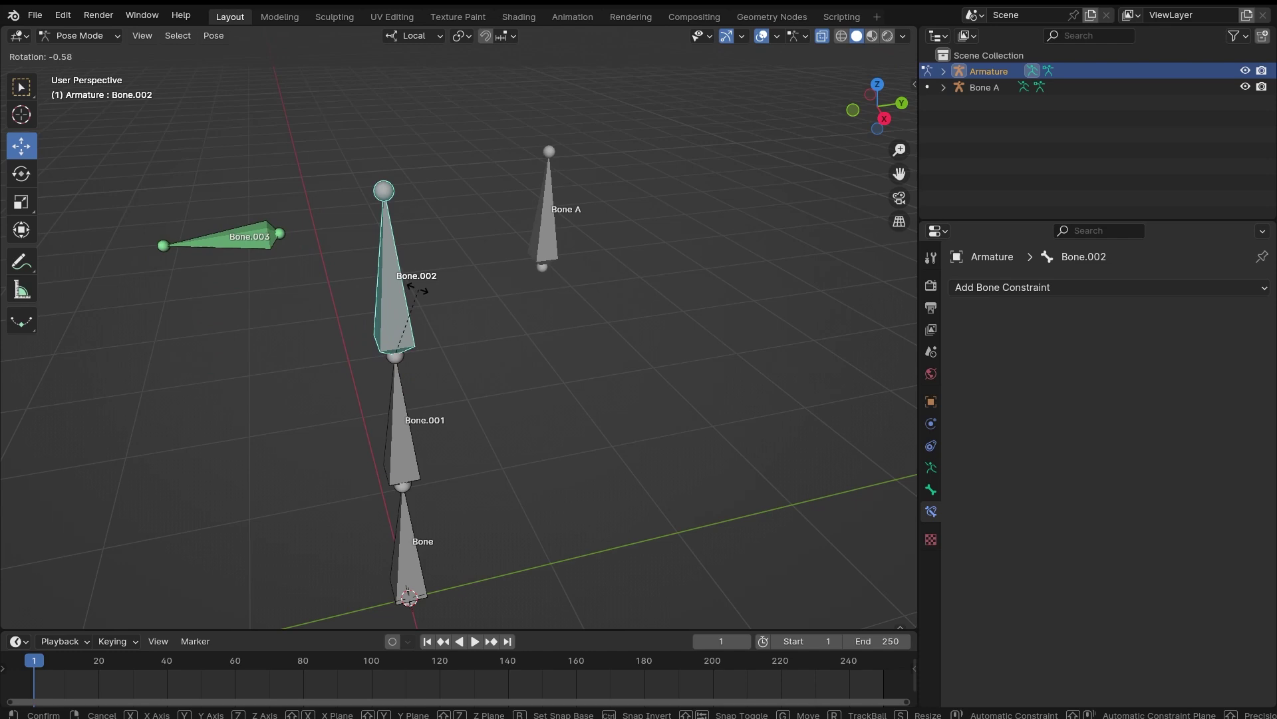
right_click(439, 265)
middle_click_drag(439, 266, 452, 334)
Step: Test-move the root bone and re-rotate Bone.002, cancelling both
left_click(407, 539)
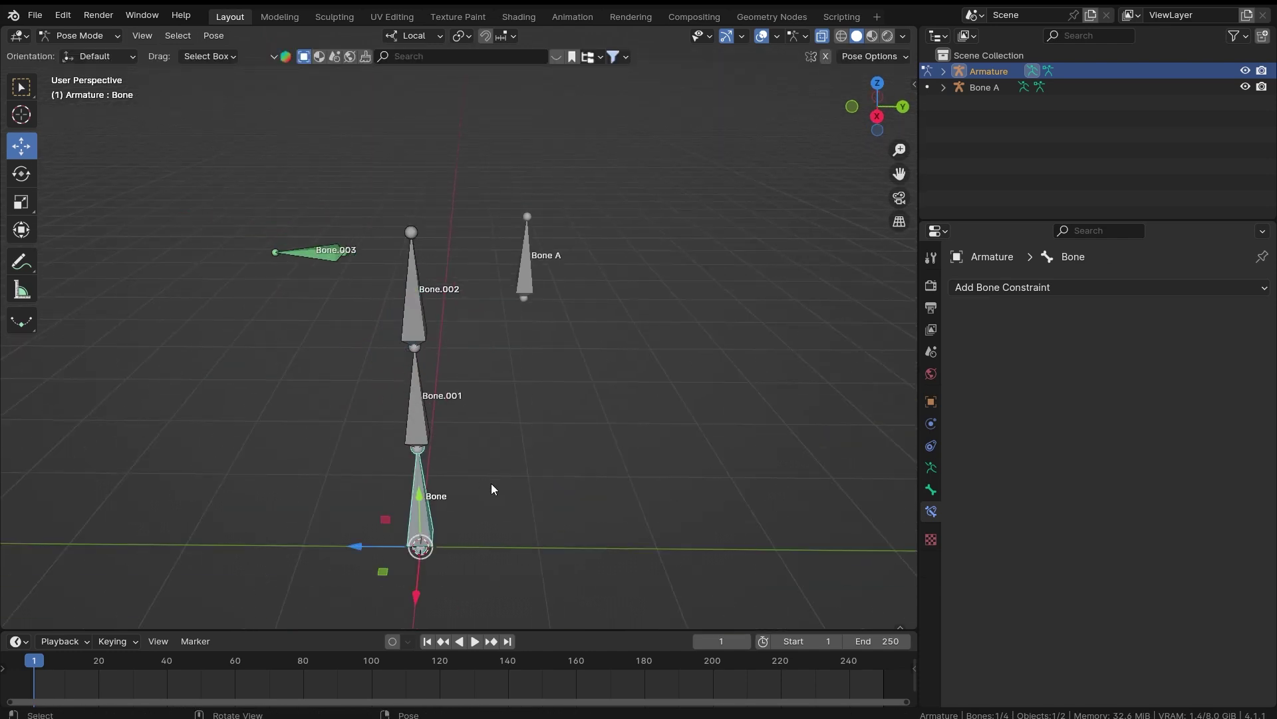
key("g")
middle_click_drag(491, 491, 568, 472)
right_click(568, 471)
left_click(417, 326)
key("r")
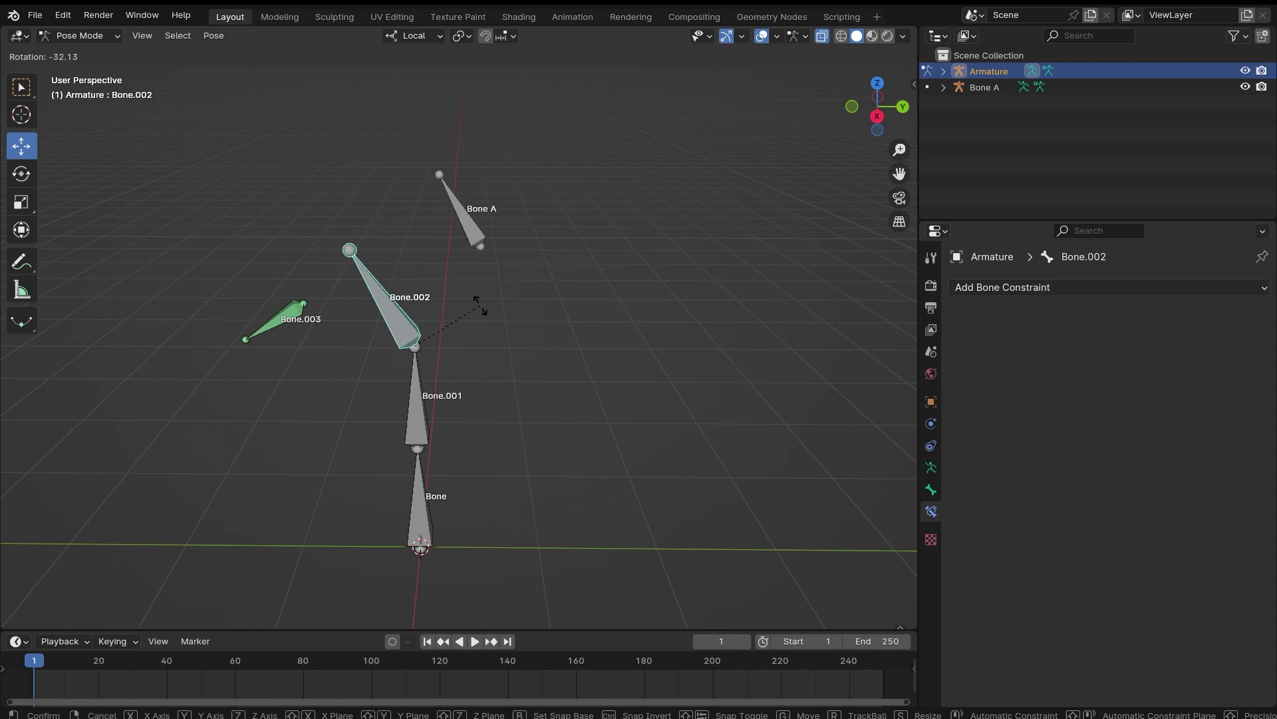
right_click(482, 311)
Step: Return to Object Mode, cancel an armature move, and select Bone A
key("ctrl+Tab")
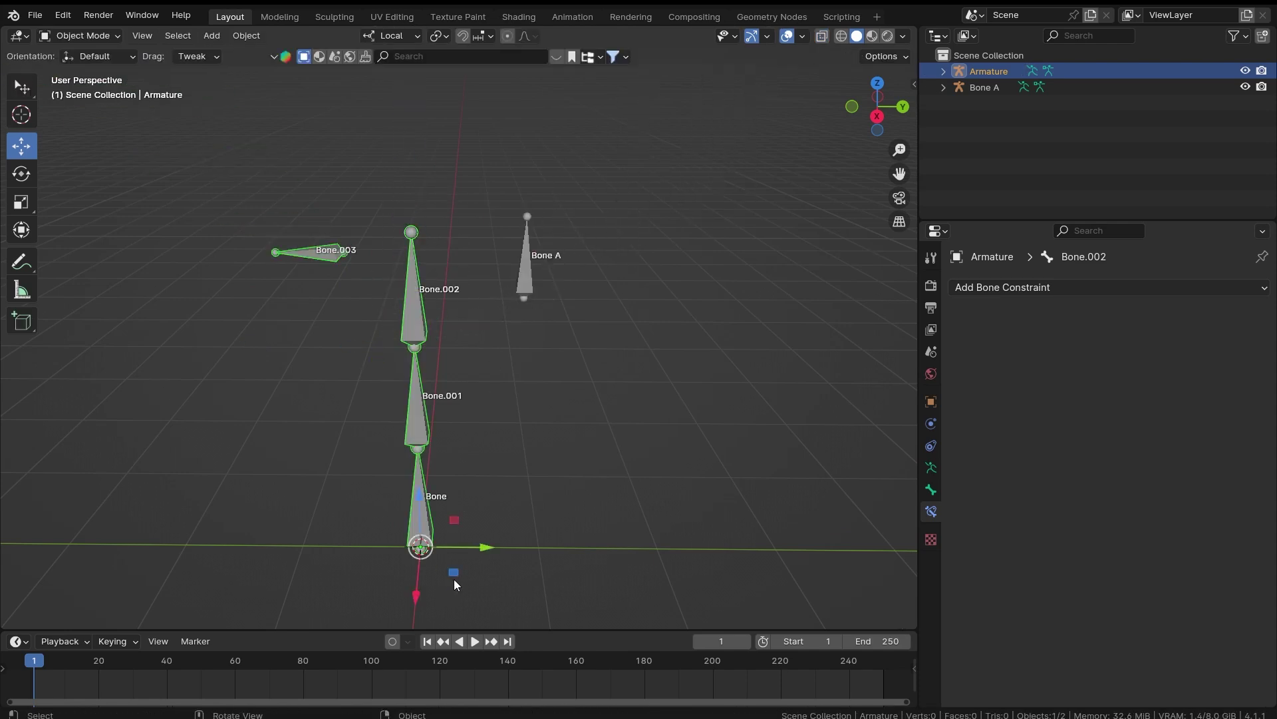
mouse_move(492, 550)
left_mouse_down()
mouse_move(403, 546)
mouse_move(514, 543)
left_mouse_up()
right_click(514, 542)
left_click(522, 269)
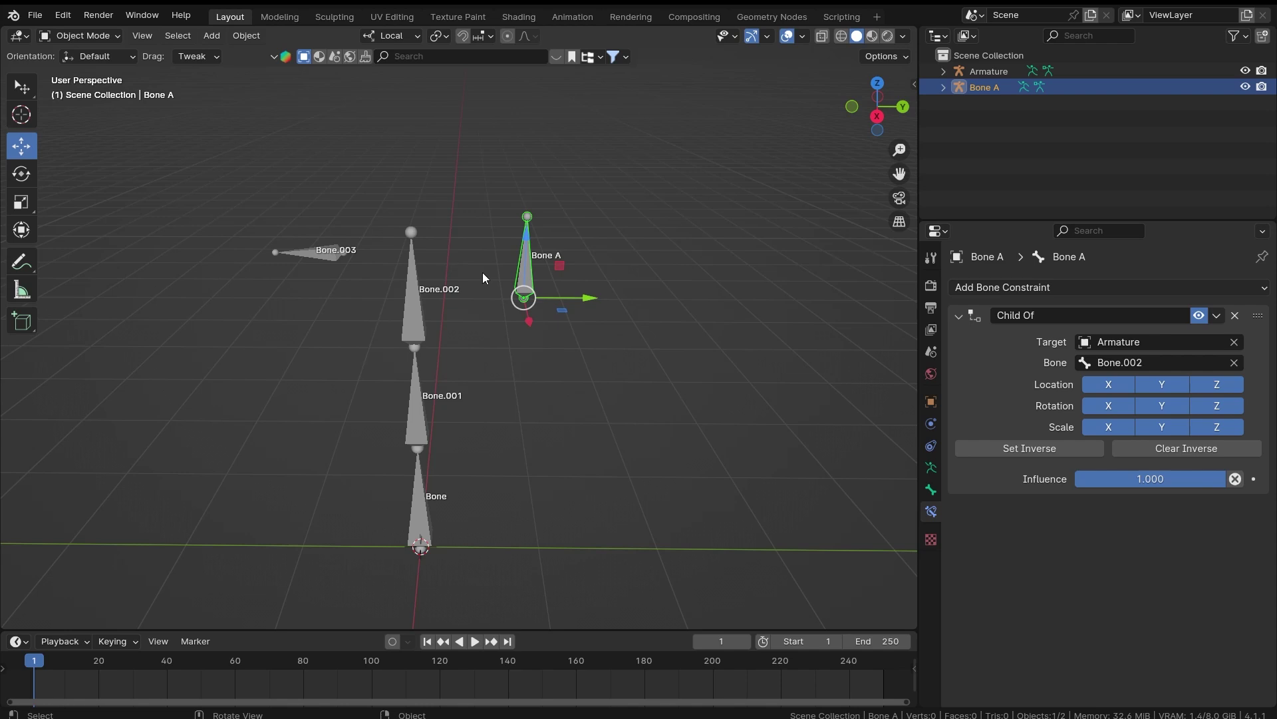
Step: Clear the constraint's Bone field, reset the inverse, and test-rotate Bone.002
left_click(1235, 363)
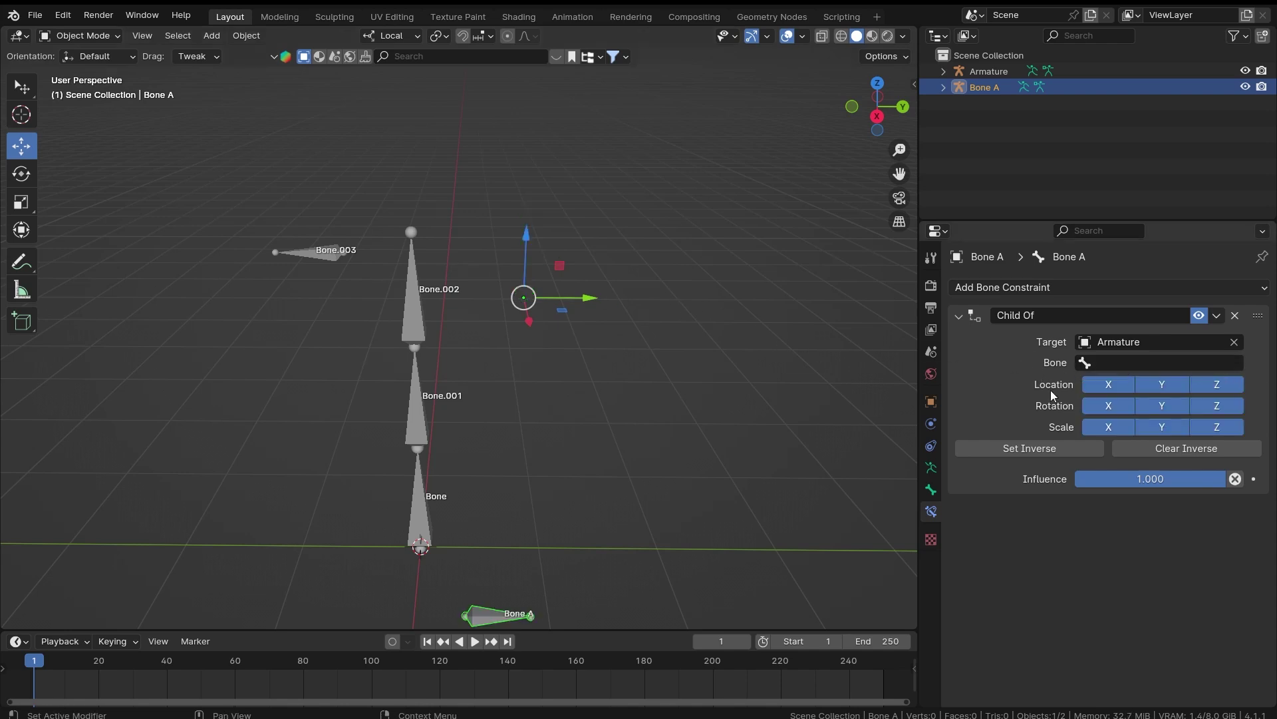
left_click(1063, 449)
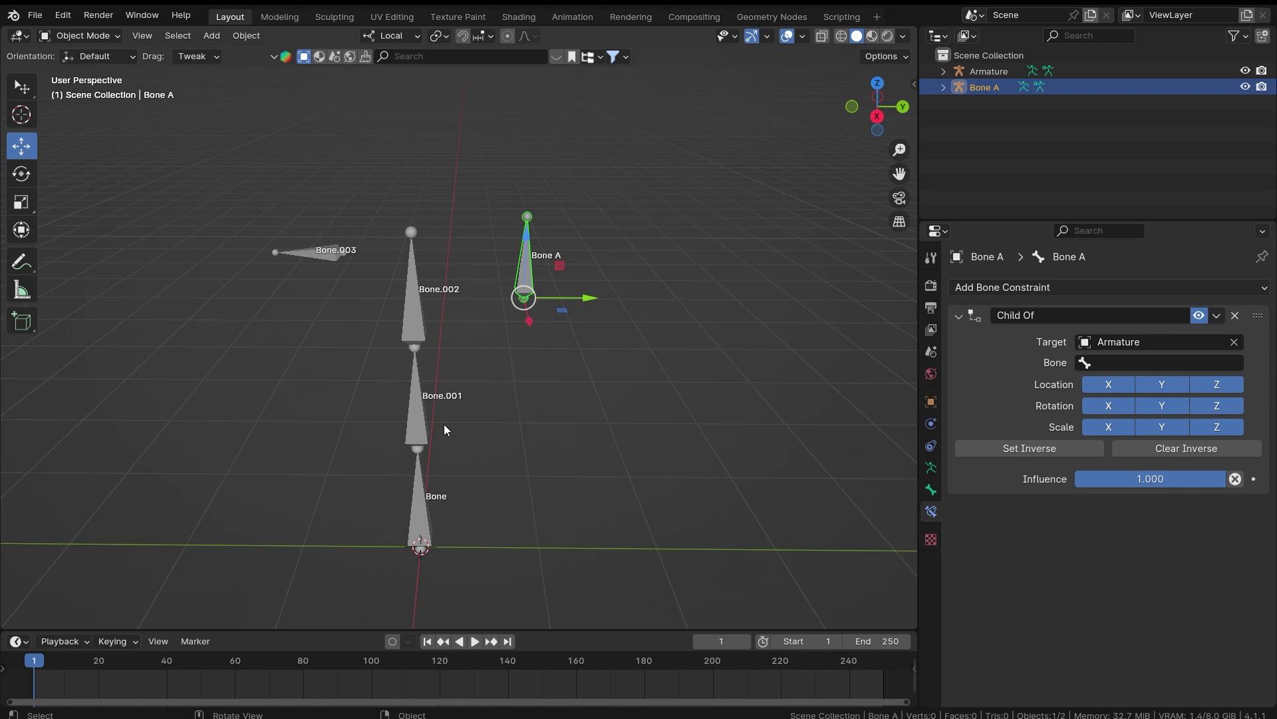
left_click(429, 519)
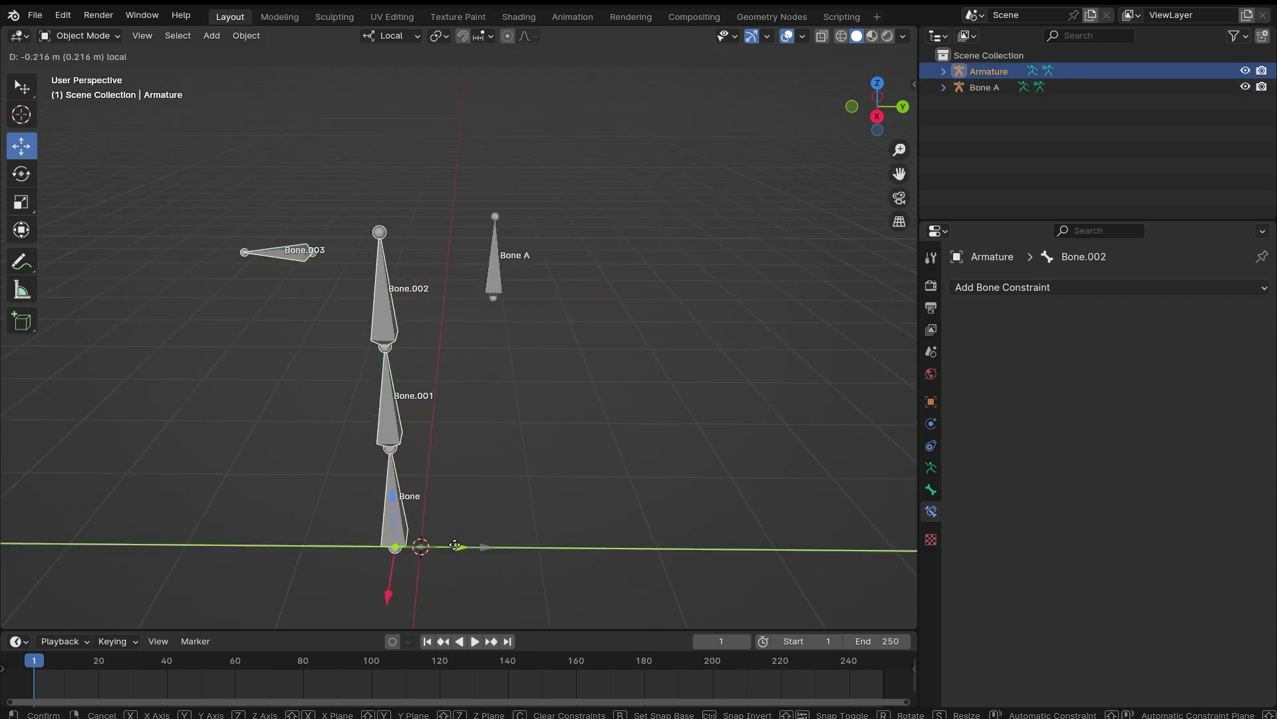
key("ctrl+Tab")
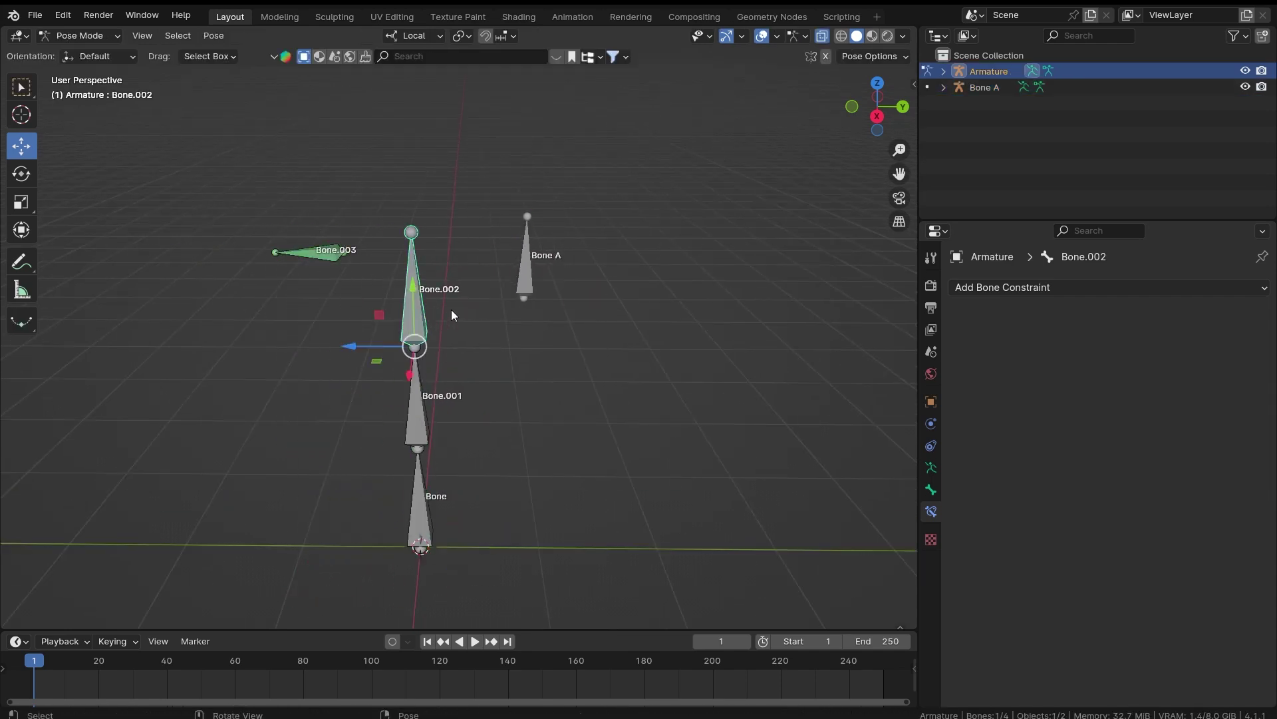
key("r")
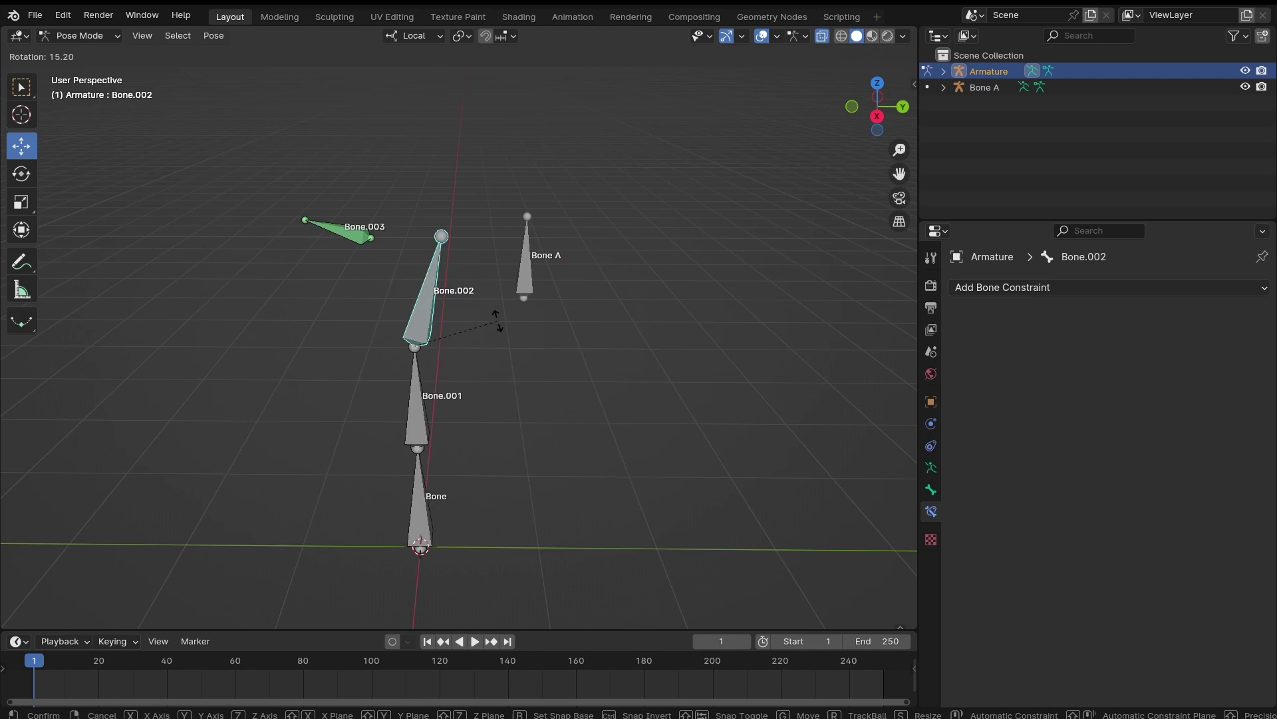
key("Escape")
key("ctrl+Tab")
Step: In Bone A's Pose Mode, choose Bone.002 again, set inverse, and return to Object Mode
left_click(531, 272)
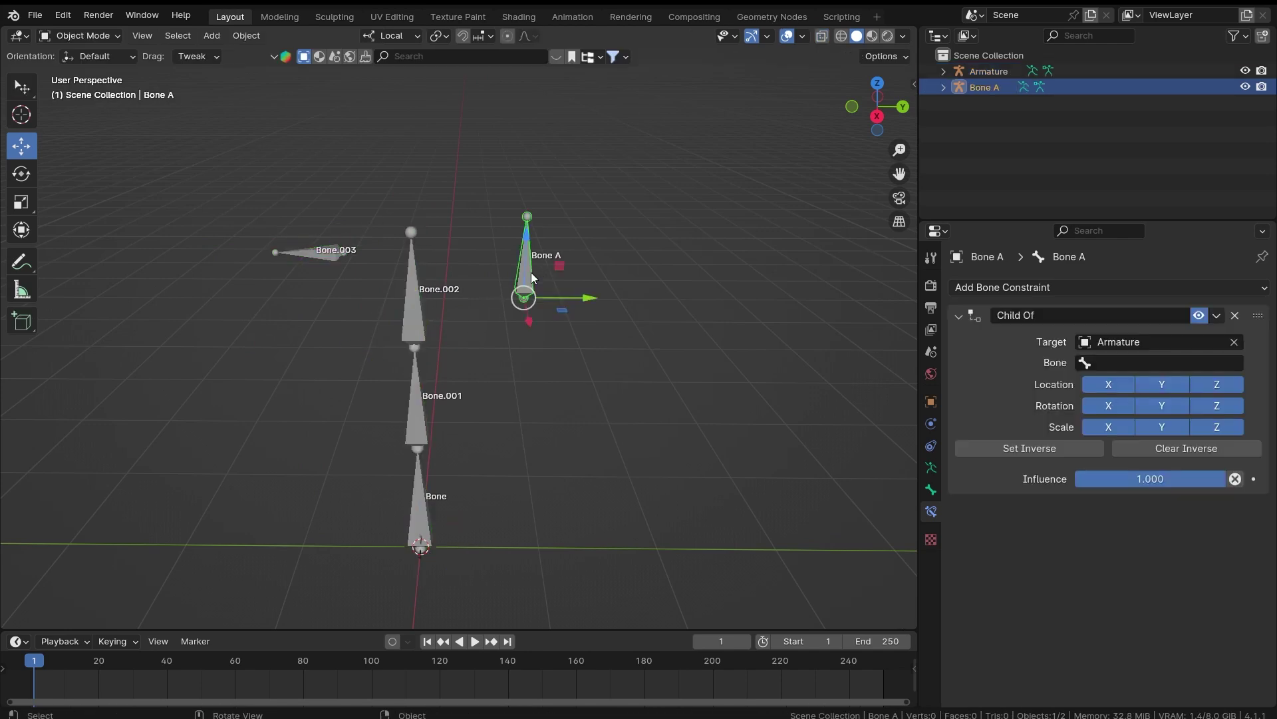
key("ctrl+Tab")
left_click(532, 273)
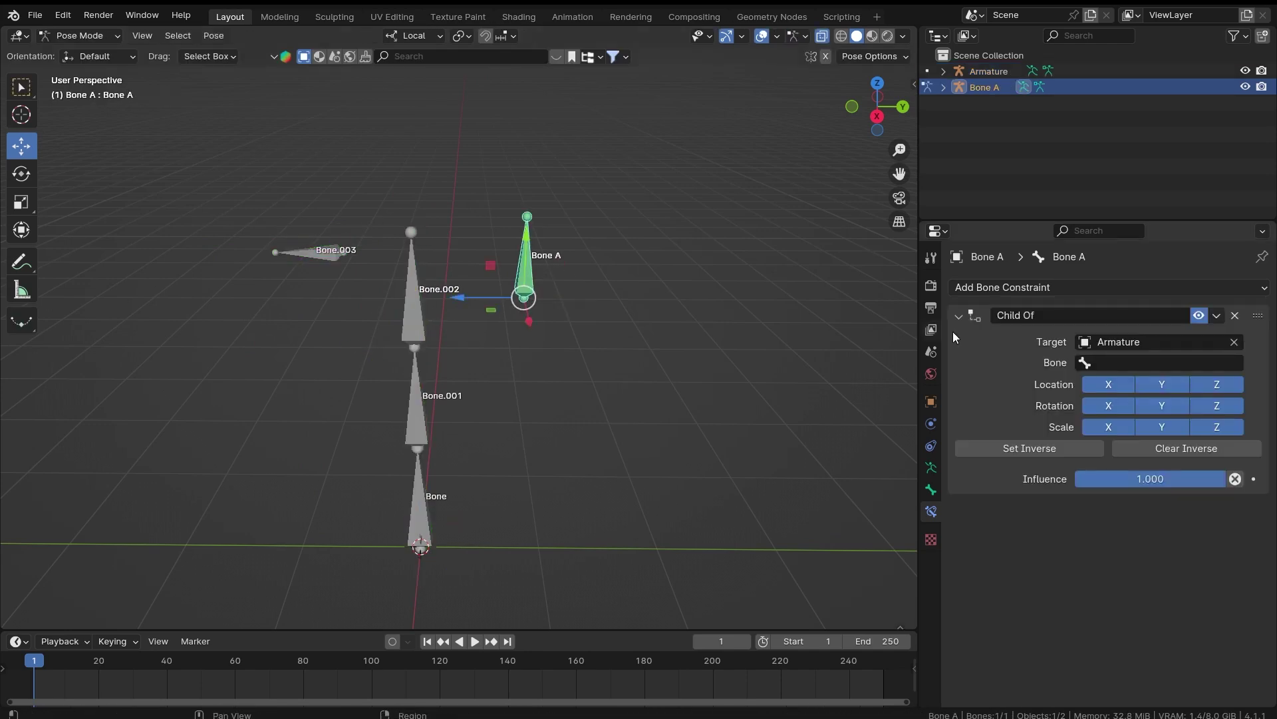
left_click(1111, 360)
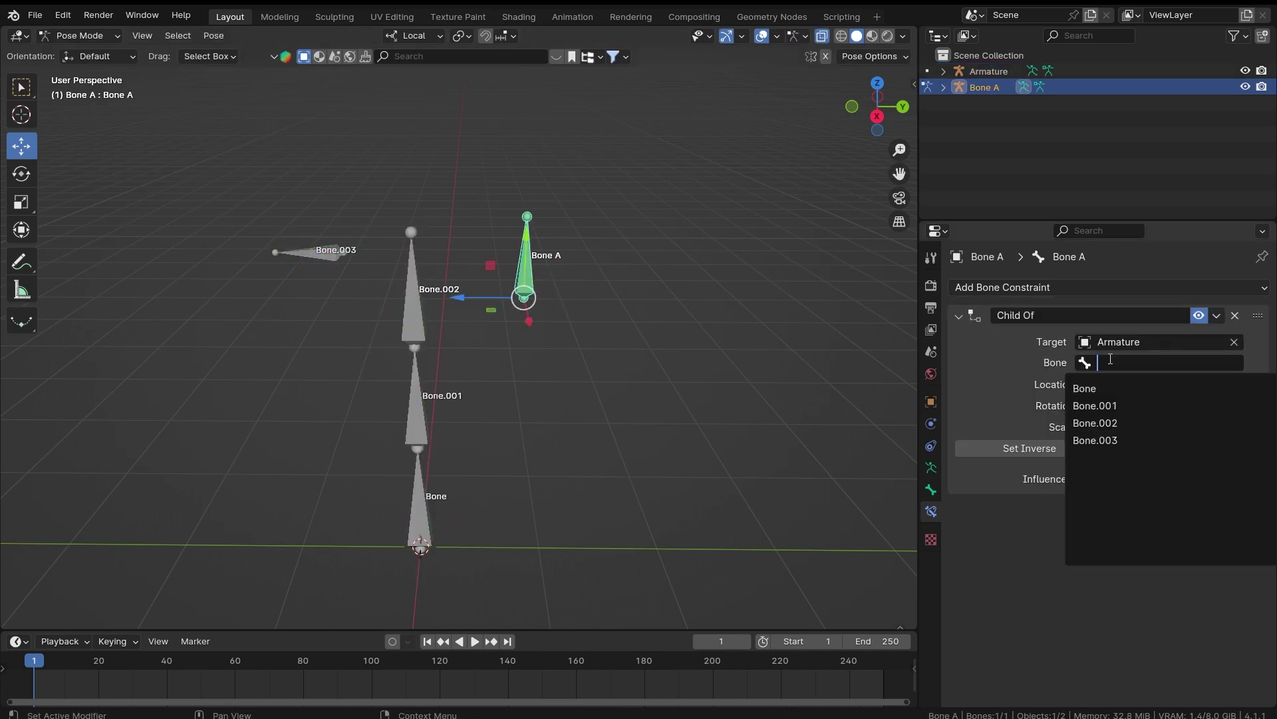
left_click(1117, 423)
left_click(1074, 448)
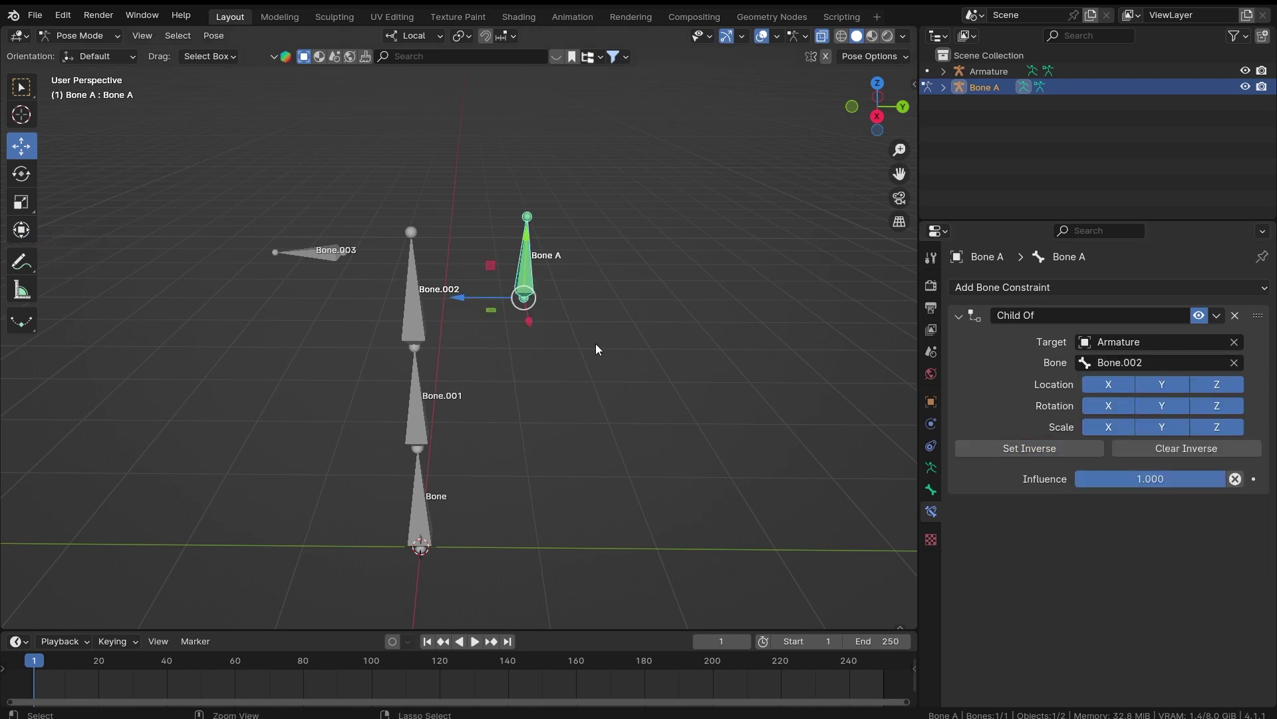
key("ctrl+Tab")
middle_click_drag(398, 489, 670, 460)
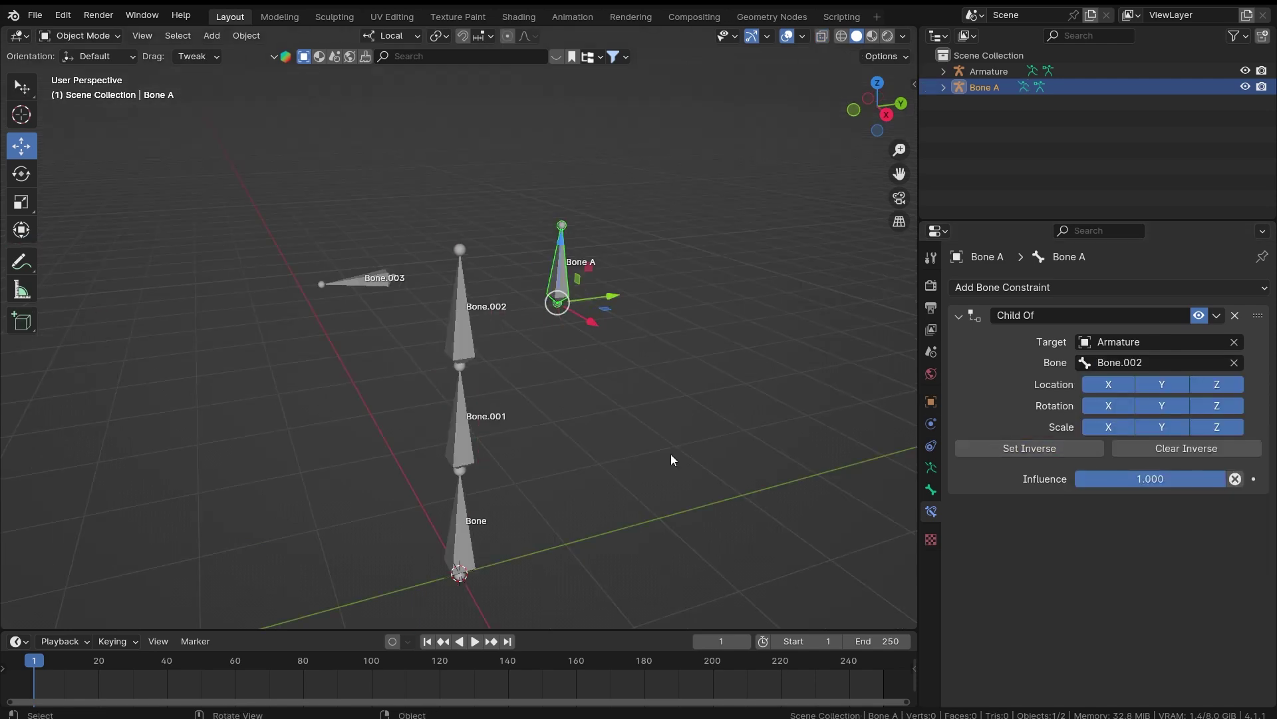
left_click(1009, 289)
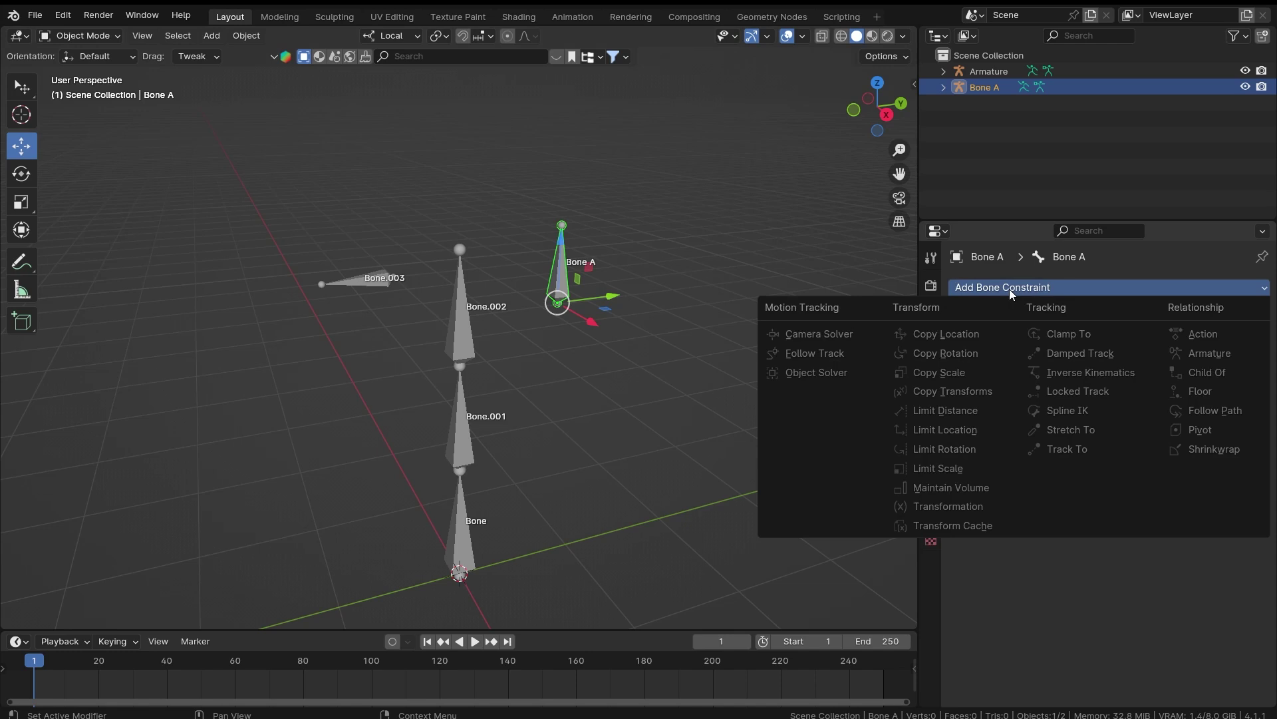